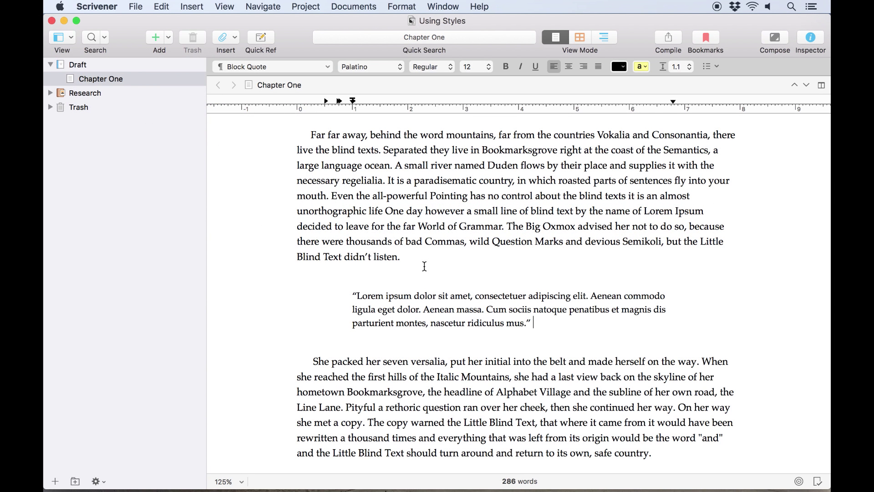
- Apply the Heading 1 style to the paragraph beginning "Far far away" and set it back to No Style
left_click(408, 196)
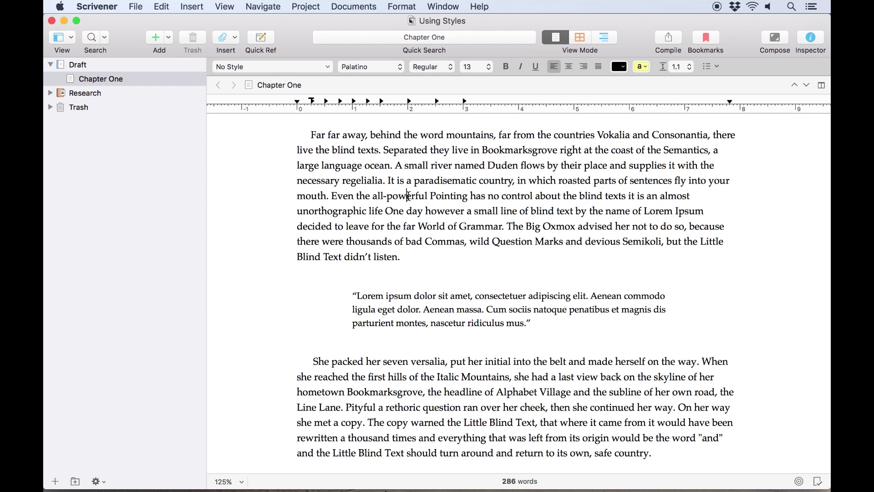
left_click(297, 68)
left_click(286, 185)
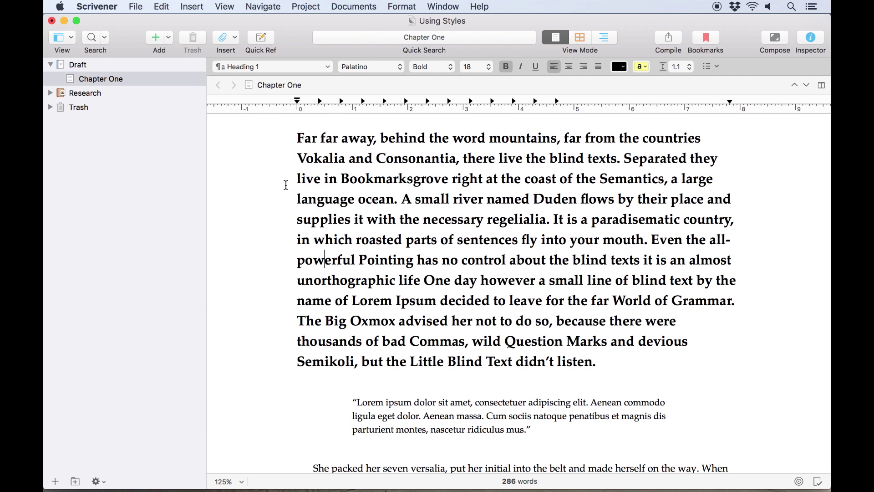
left_click(310, 64)
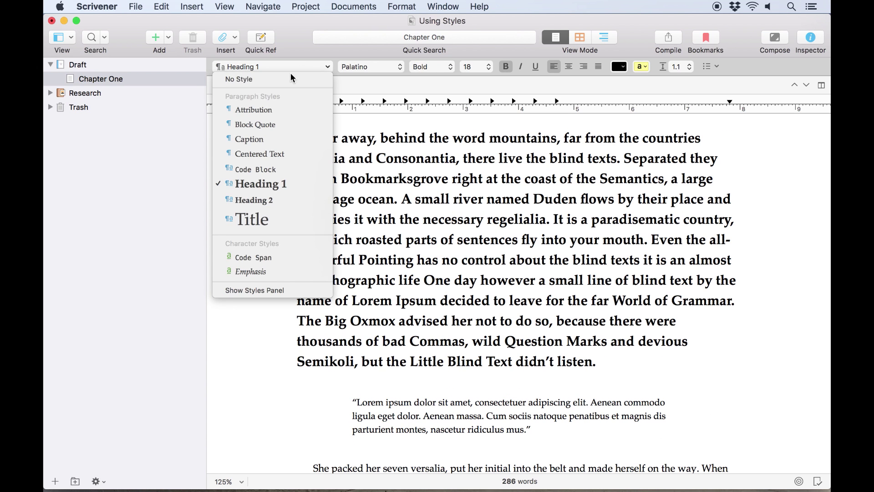
left_click(289, 79)
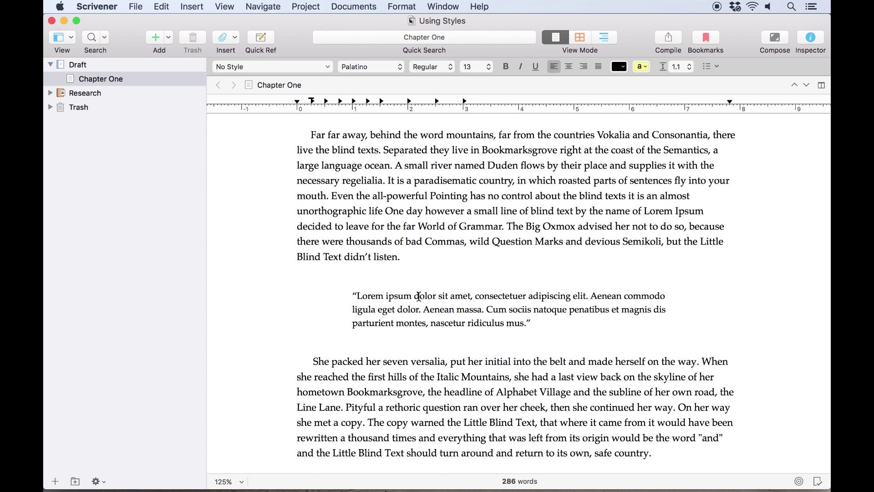
- Set the block quote's left indent to 0.5 on the ruler and open the options for redefining a style from the selection
left_click(419, 296)
left_click_drag(352, 102, 325, 102)
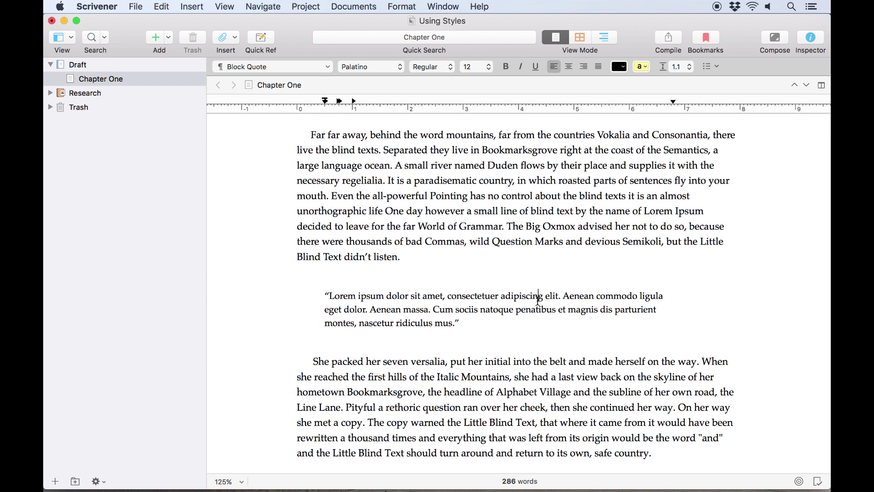
left_click(402, 6)
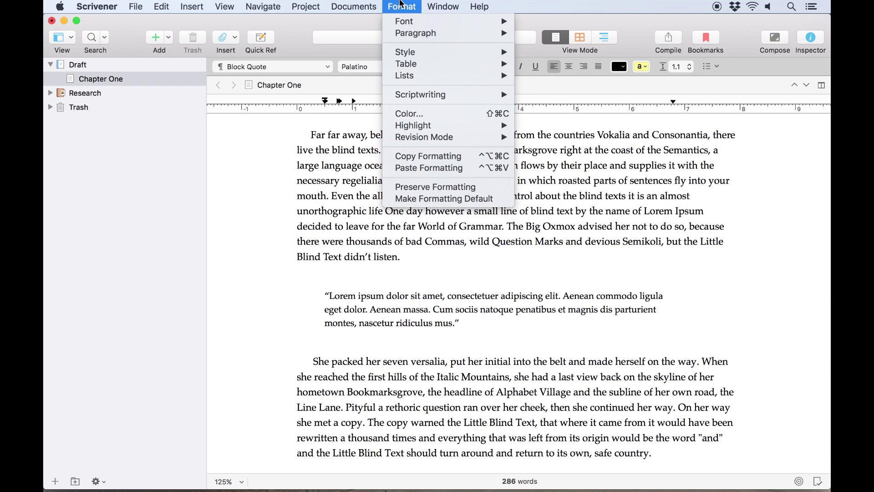
mouse_move(415, 52)
mouse_move(562, 63)
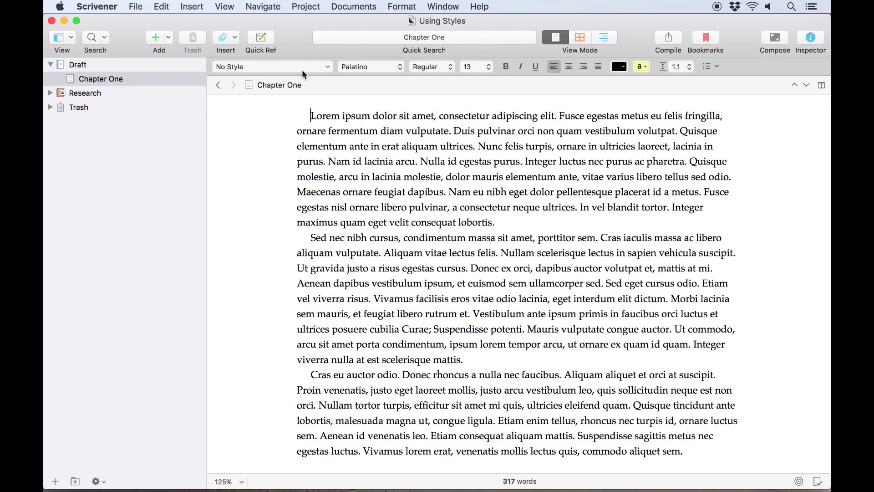
- Examine the paragraph and character styles available for the Chapter One text
left_click(302, 67)
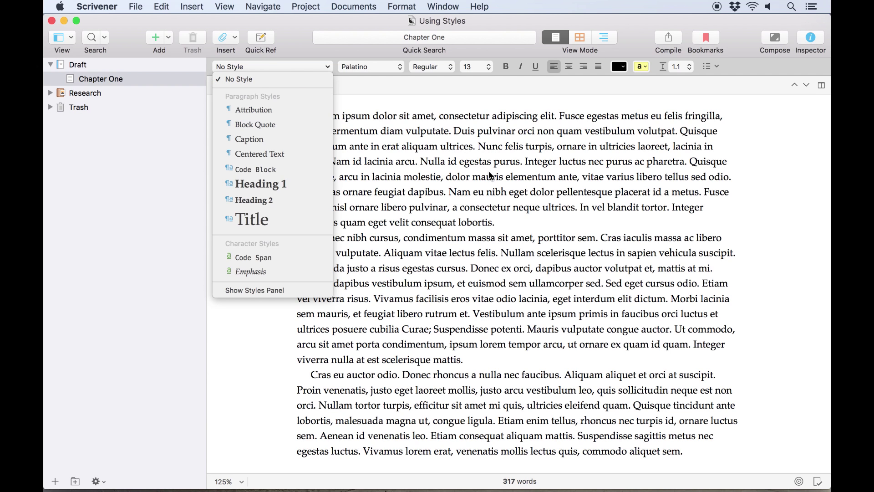
left_click(508, 225)
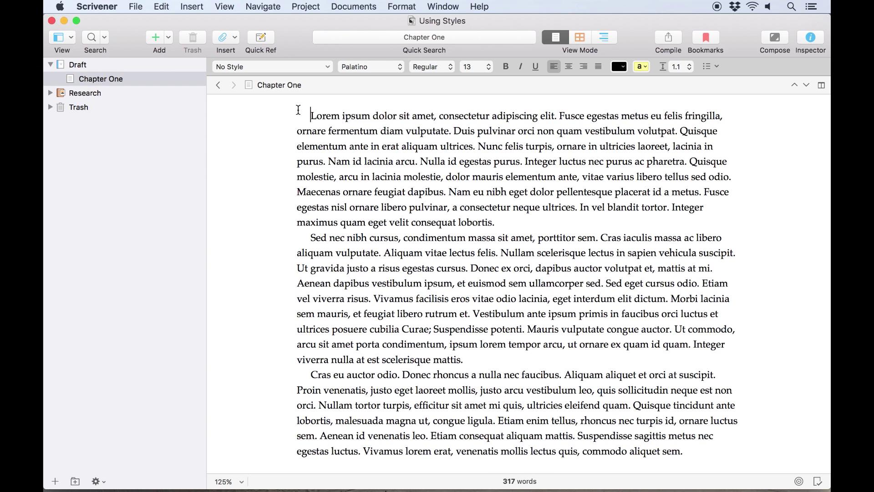
left_click_drag(298, 112, 439, 193)
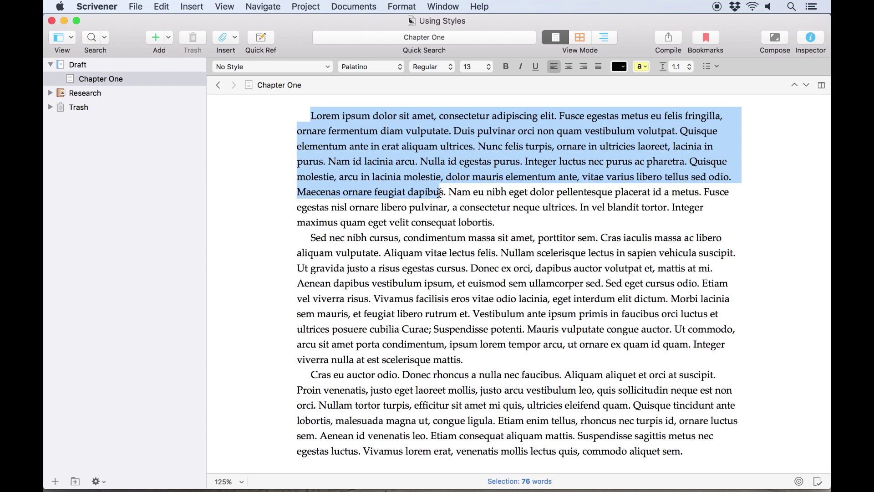
left_click(311, 116)
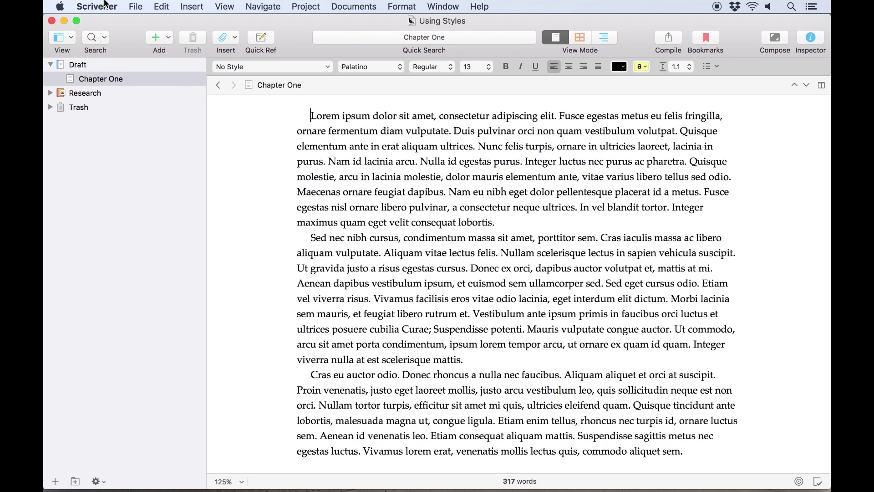
- Preview the Manuscript (Courier) compile format and leave the compile settings without compiling
left_click(136, 6)
left_click(174, 284)
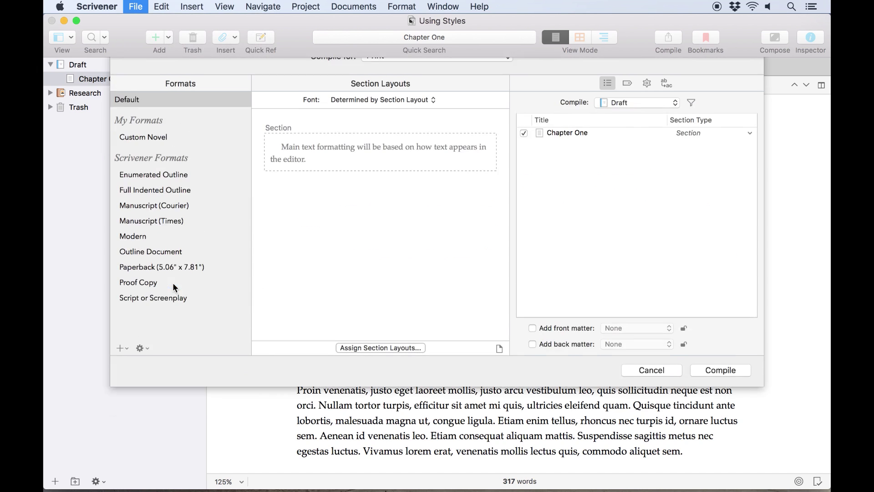
left_click(175, 226)
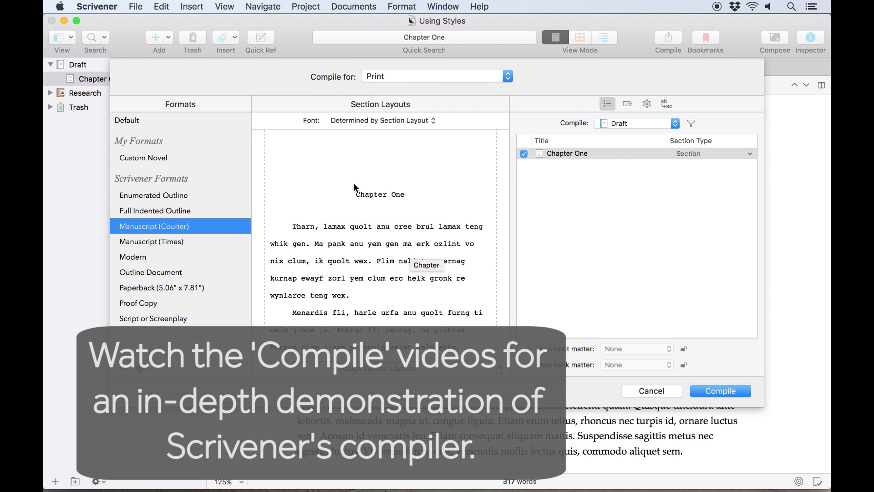
left_click(657, 393)
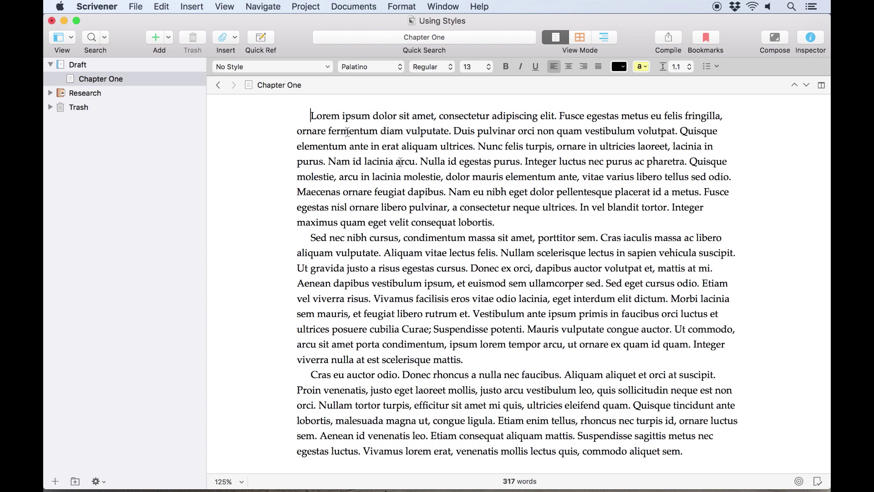
- Examine the style choices and style commands offered for the word "arcu" in the first paragraph
right_click(400, 162)
mouse_move(450, 248)
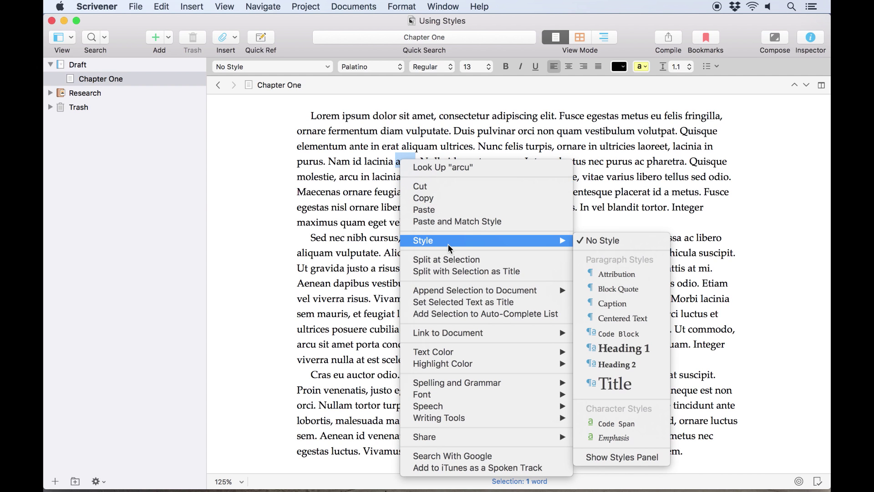
left_click(408, 6)
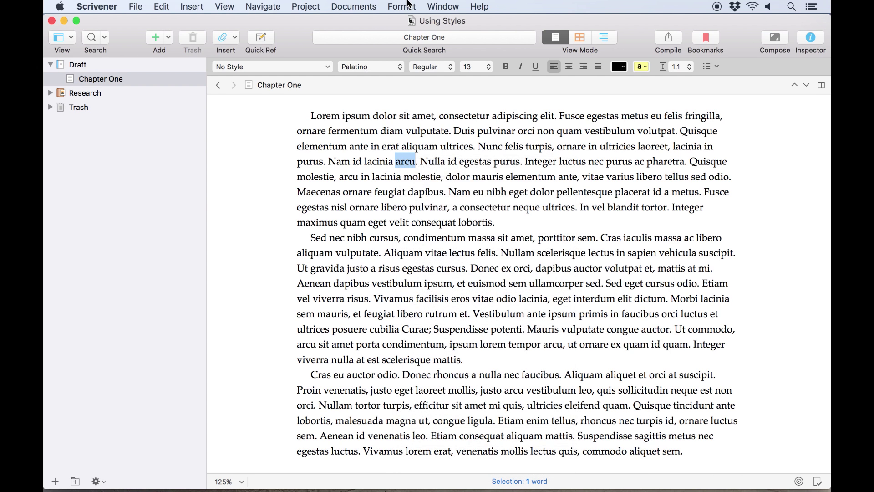
left_click(404, 7)
mouse_move(438, 54)
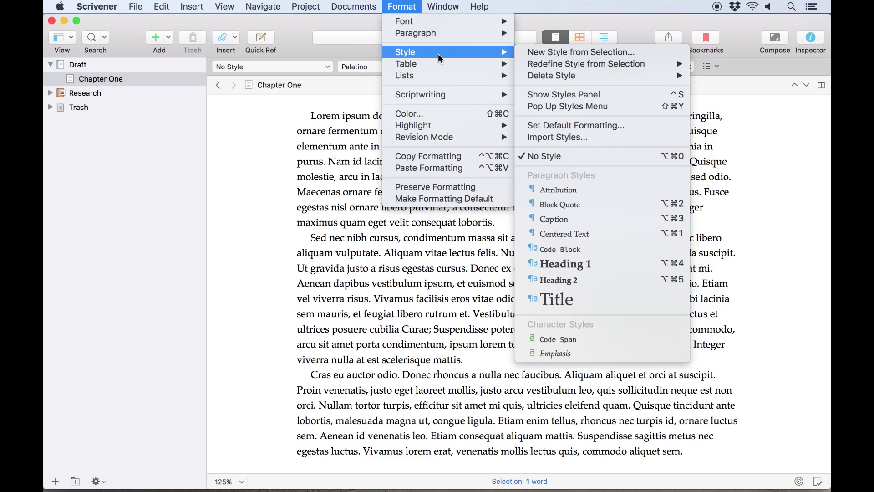
left_click(376, 160)
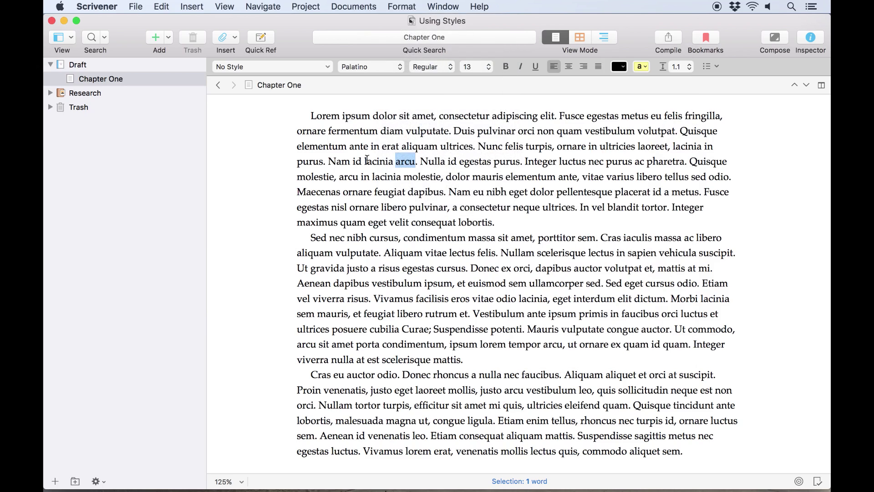
left_click(376, 160)
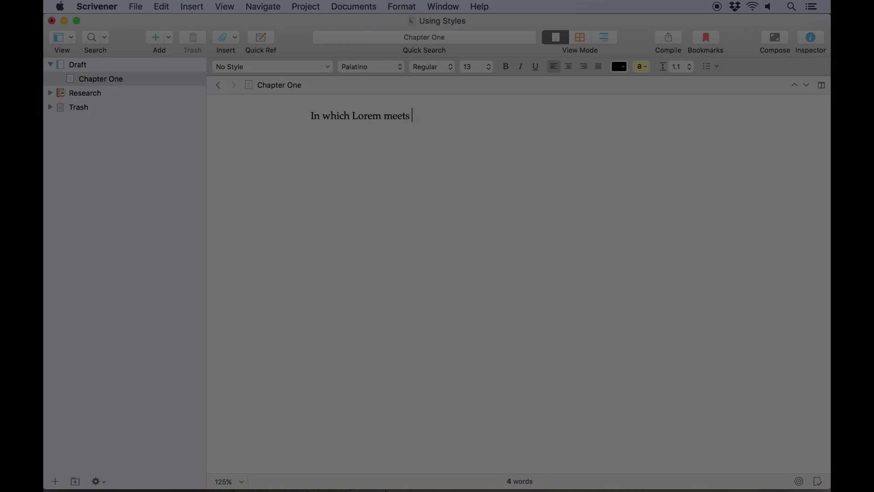
- Complete the line "In which Lorem meets Ipsum" and apply the Heading 1 style to it
type("m")
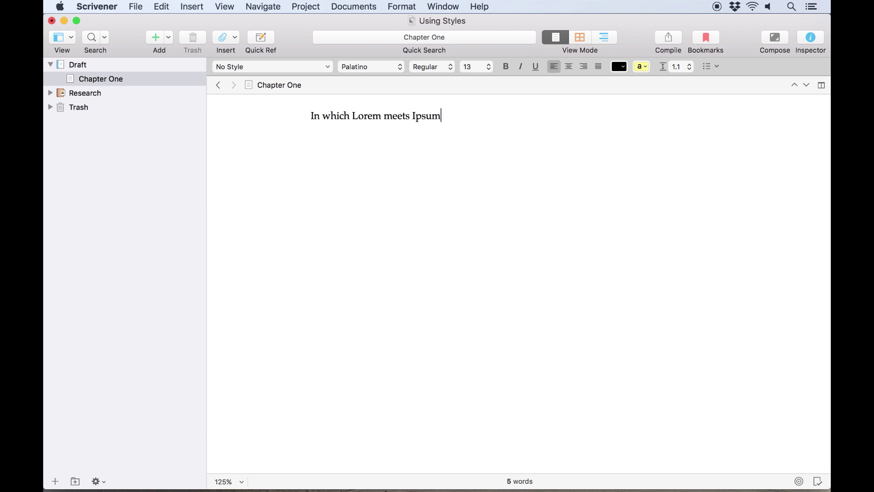
triple_click(309, 119)
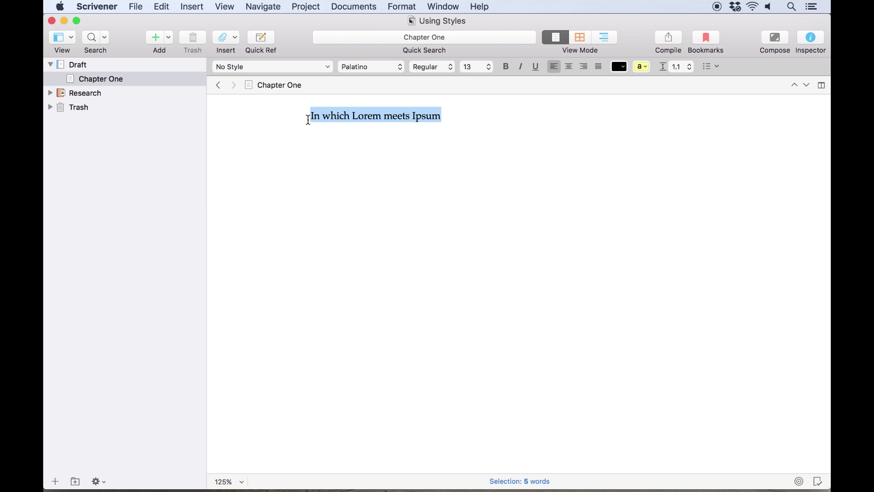
left_click(318, 66)
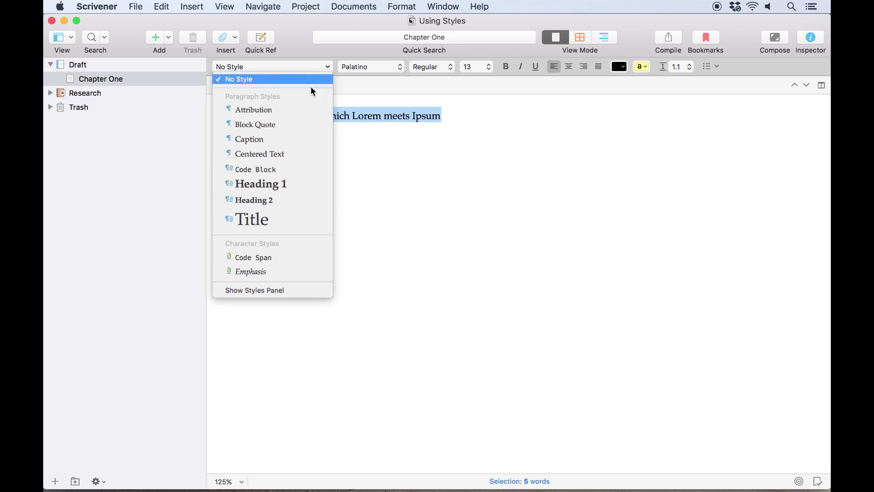
left_click(288, 185)
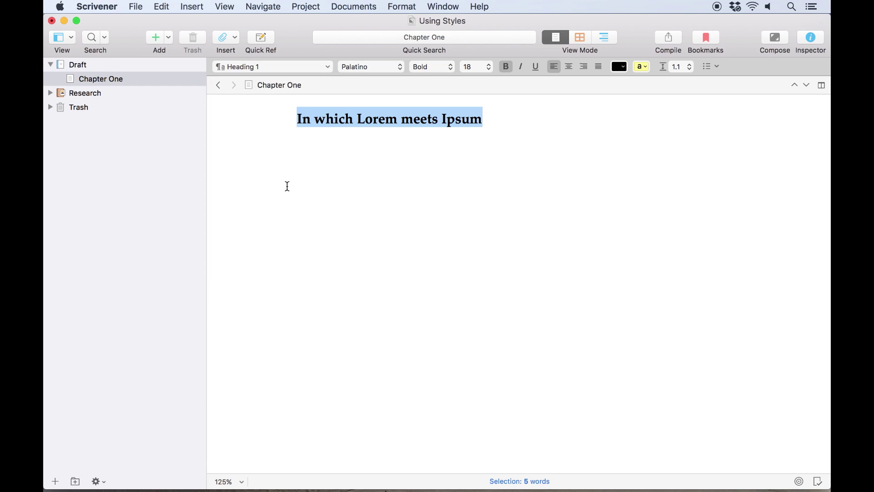
- Start a new paragraph below the heading and another one after the block quote
left_click(506, 115)
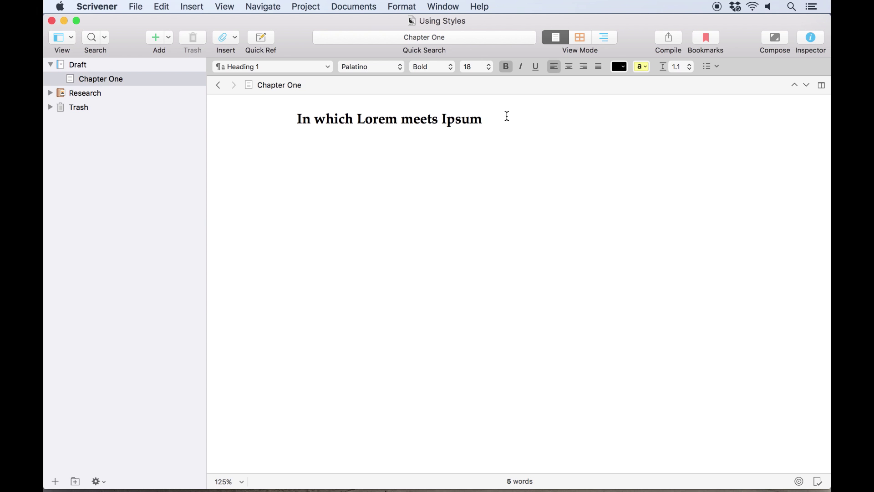
key("Return")
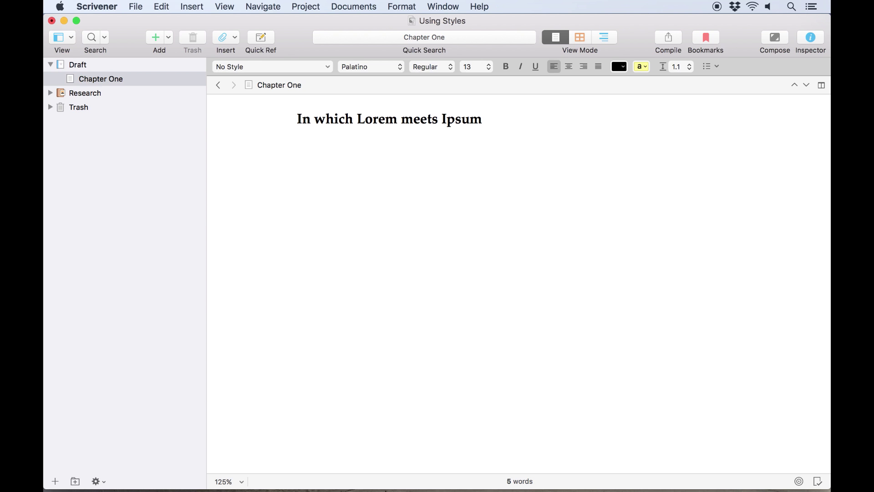
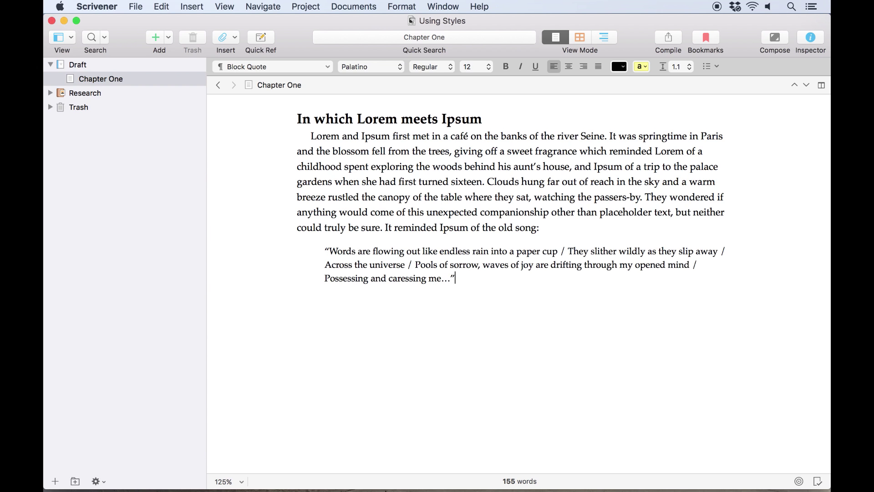
key("Return")
- Duplicate the Chapter One document in the Draft folder and select the copy
left_click(149, 80)
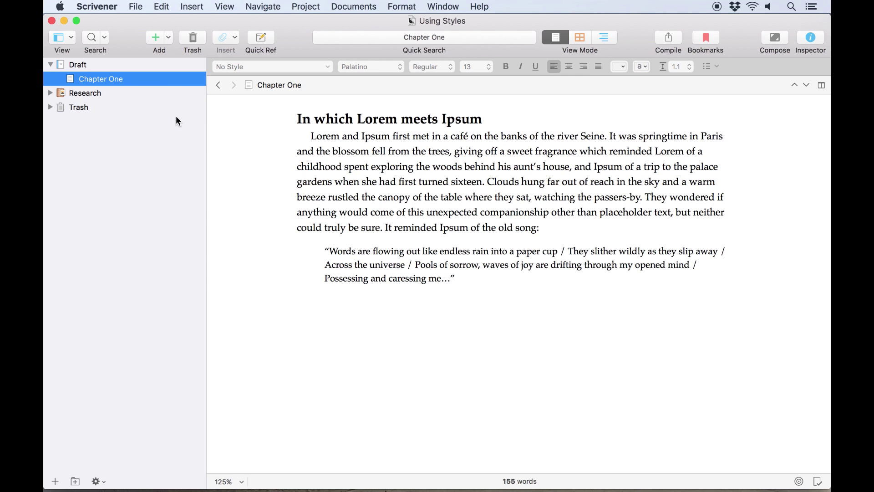
key("super+d")
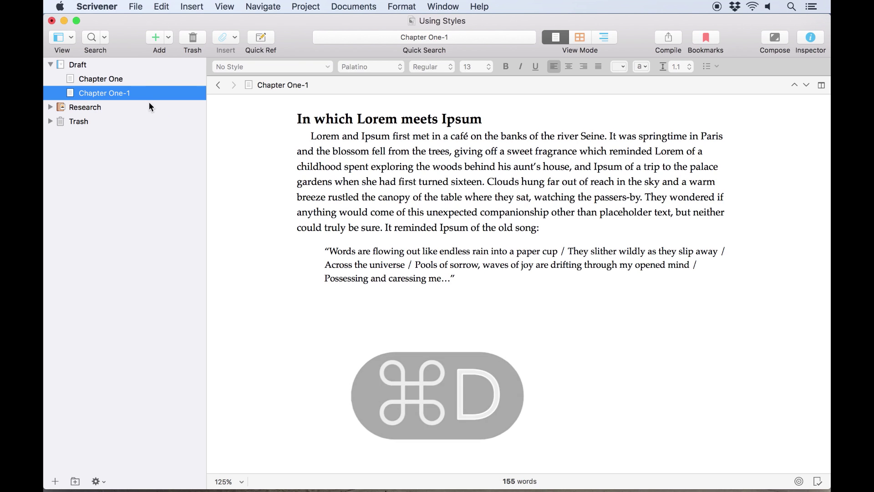
left_click(128, 97)
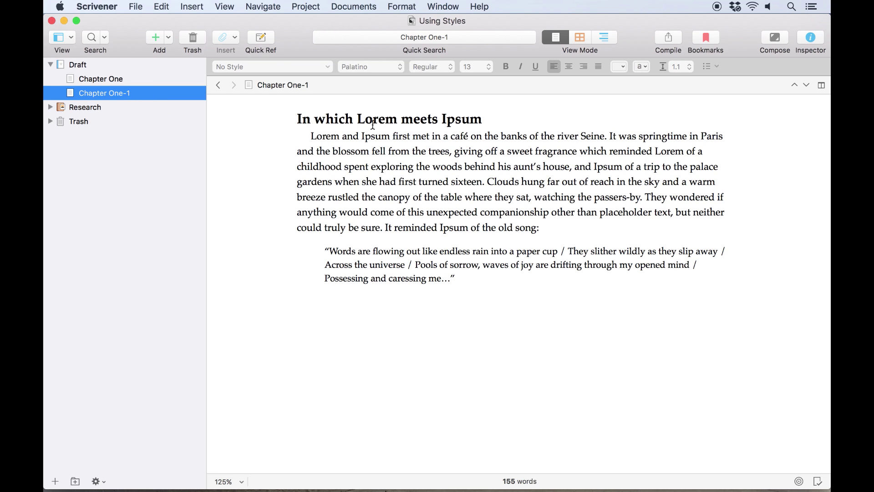
- Check the duplicate's heading and block quote styles and compare the copy with Chapter One
left_click(364, 120)
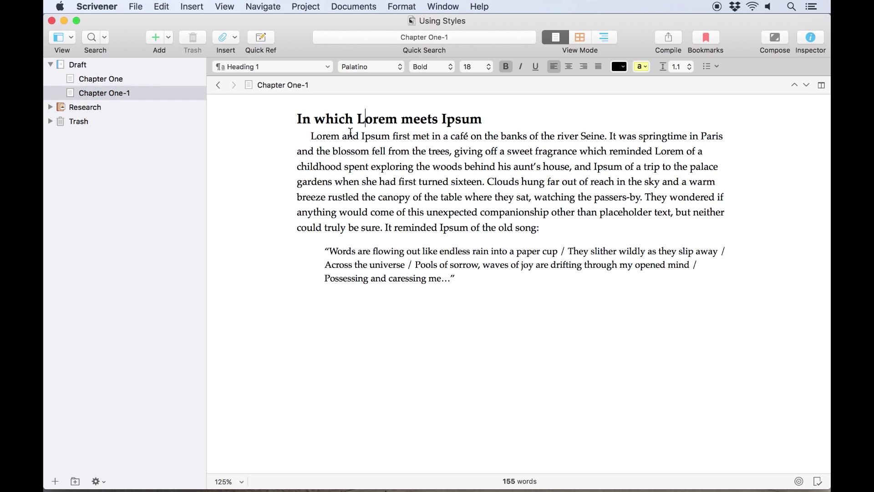
left_click(158, 80)
left_click(156, 96)
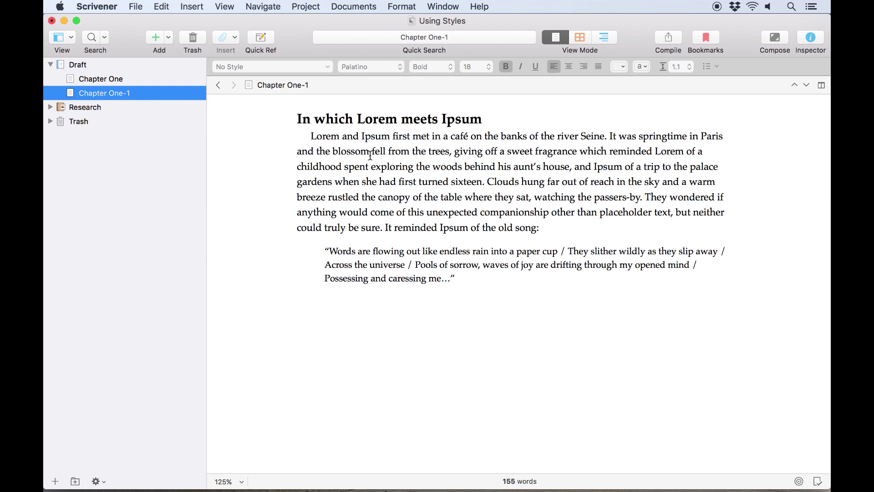
left_click(373, 264)
- Reword the heading in Chapter One-1 to "In which Ipsum met Lorem"
left_click_drag(359, 119, 482, 122)
type("I")
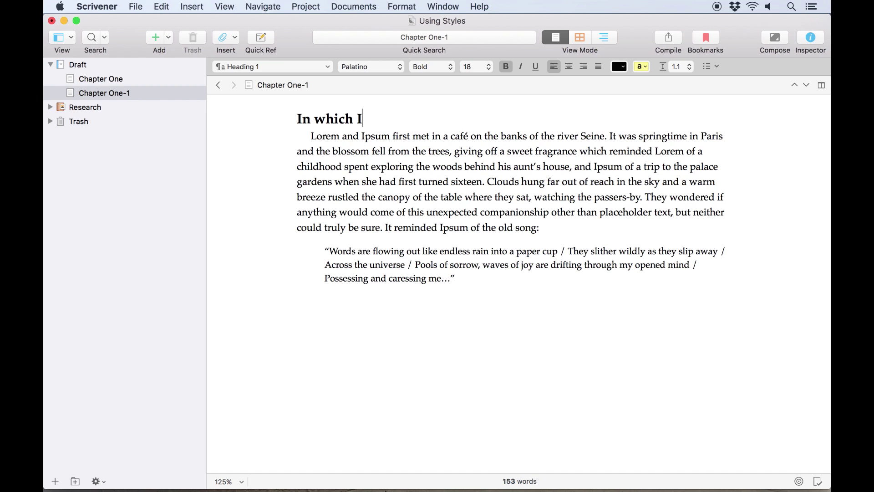
type("psum met Lor")
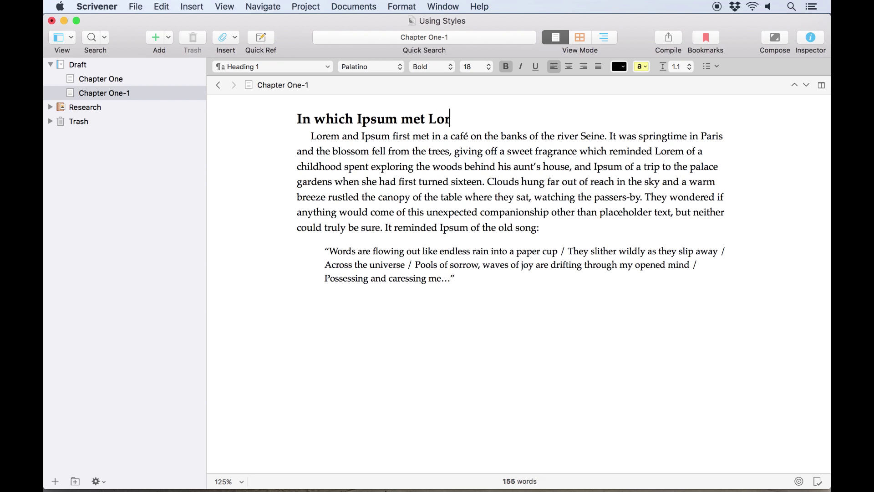
type("em")
- Set the block quote in Chapter One-1 to 14 pt, move its indents to about 1 and 7.25, and compare it with Chapter One
left_click(424, 260)
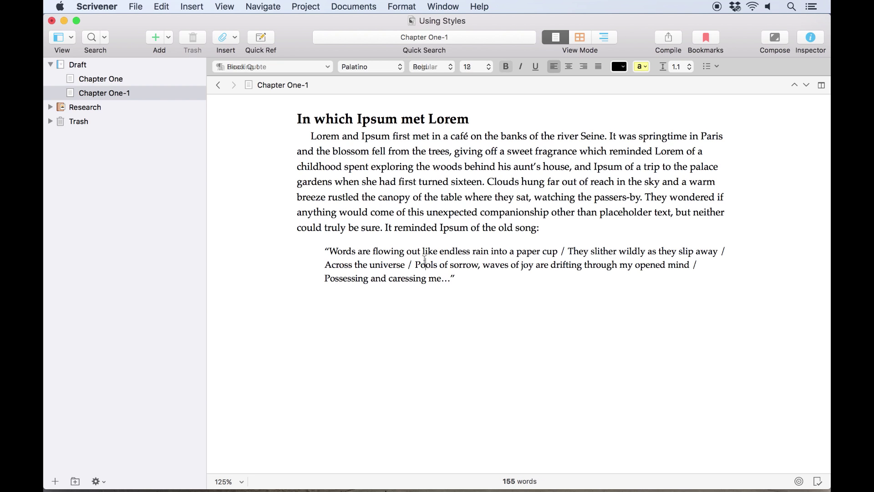
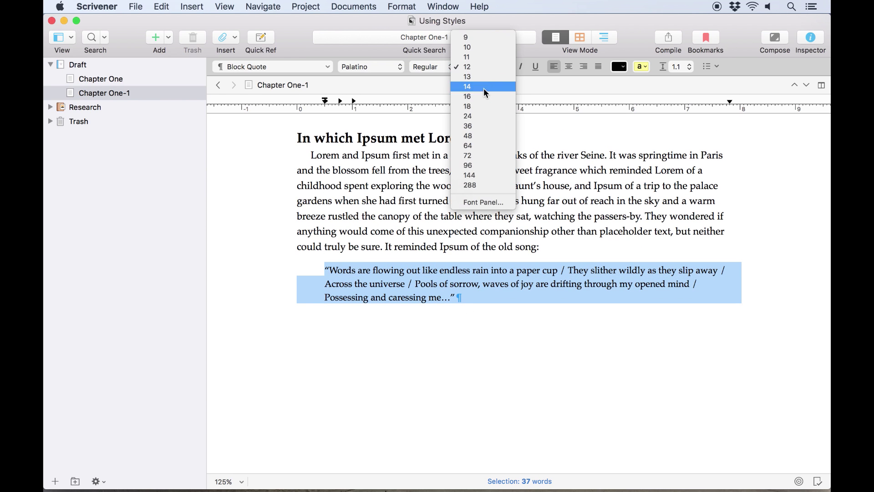
left_click(485, 91)
mouse_move(729, 101)
left_mouse_down()
mouse_move(682, 101)
mouse_move(699, 101)
left_mouse_up()
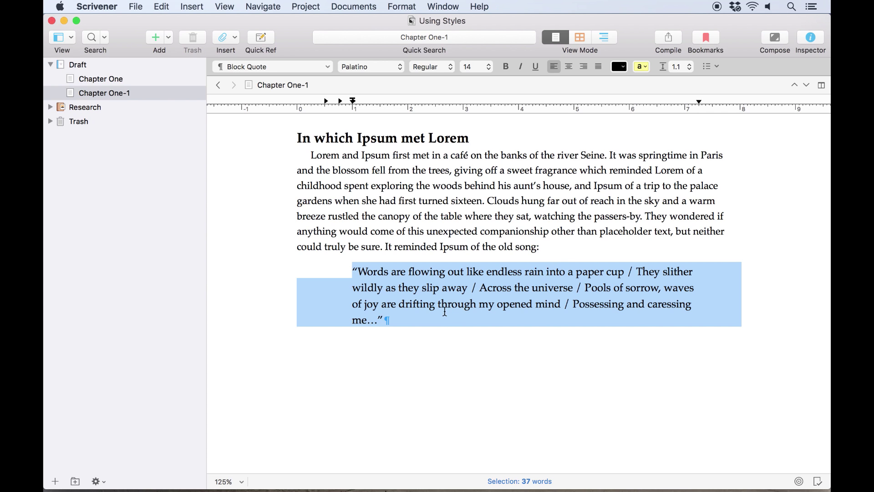
left_click(441, 314)
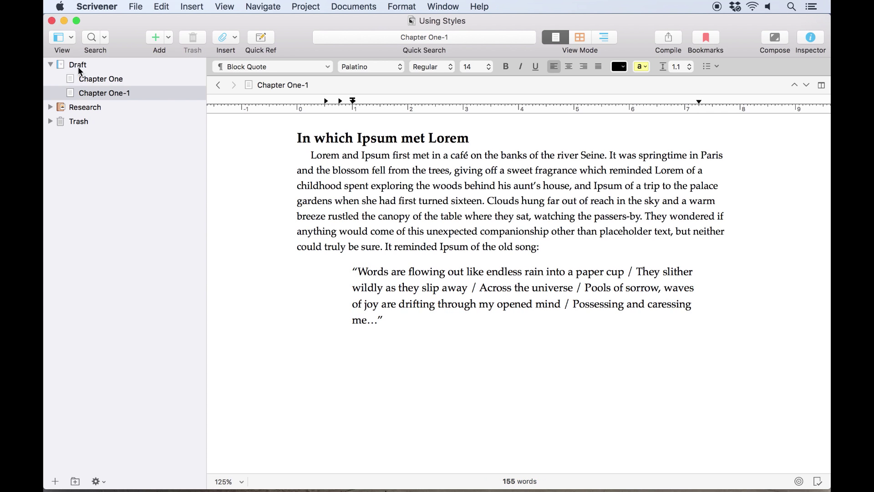
left_click(104, 81)
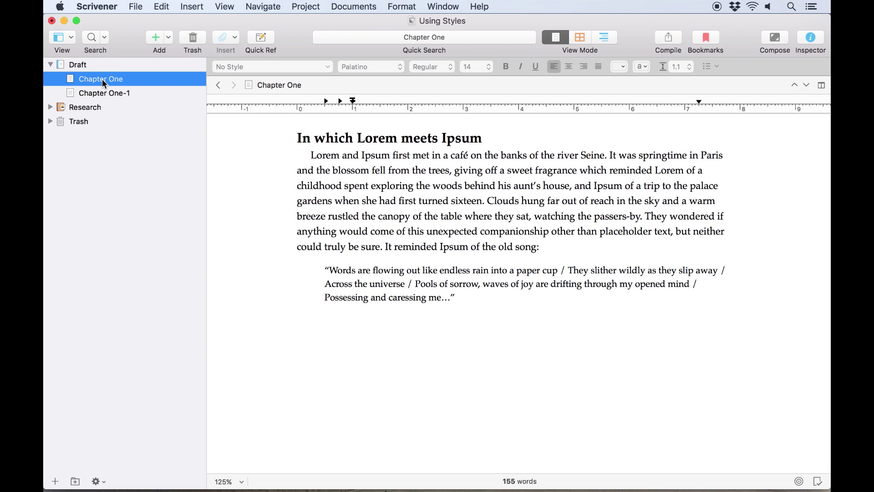
left_click(105, 94)
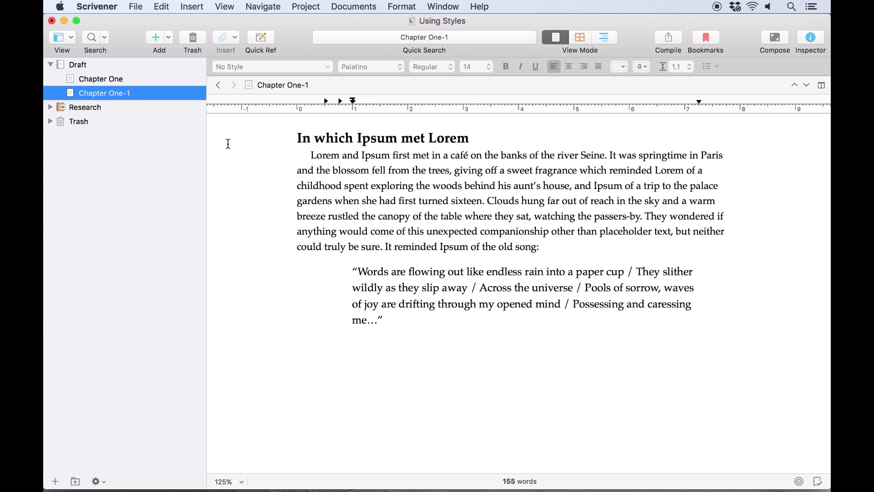
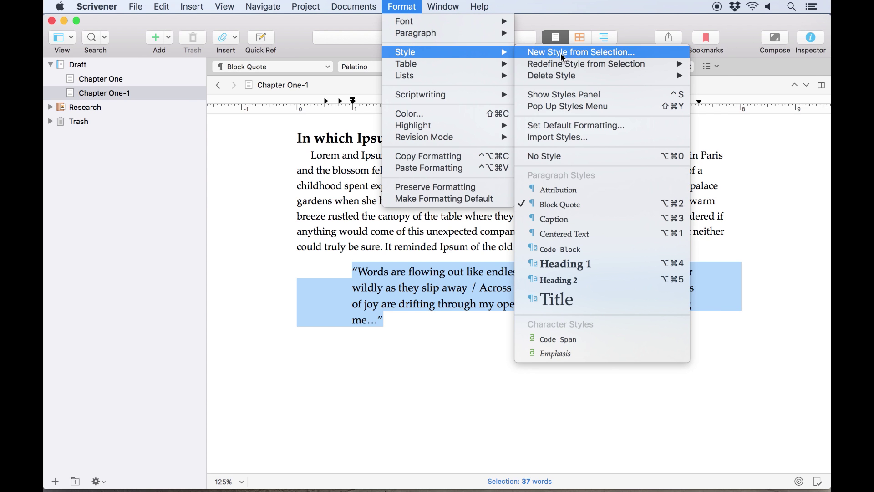
- Redefine the Block Quote style from the reformatted quote in Chapter One-1 and accept updating it throughout the project
mouse_move(587, 64)
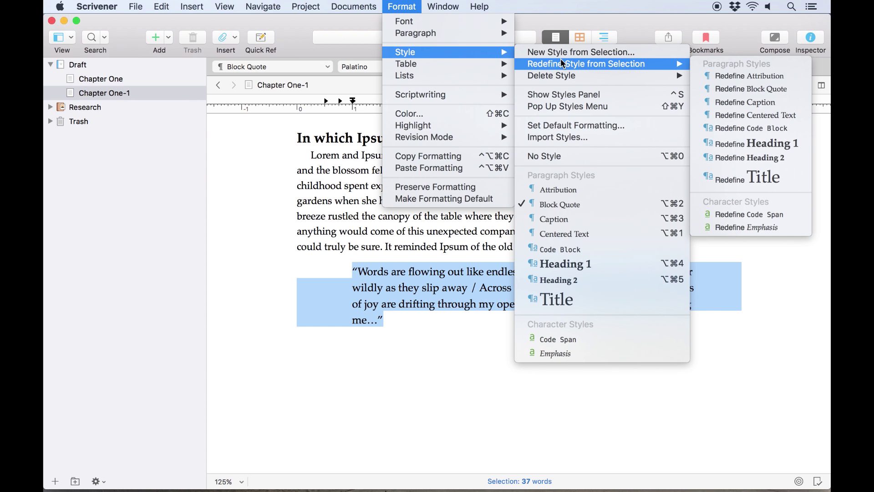
left_click(746, 92)
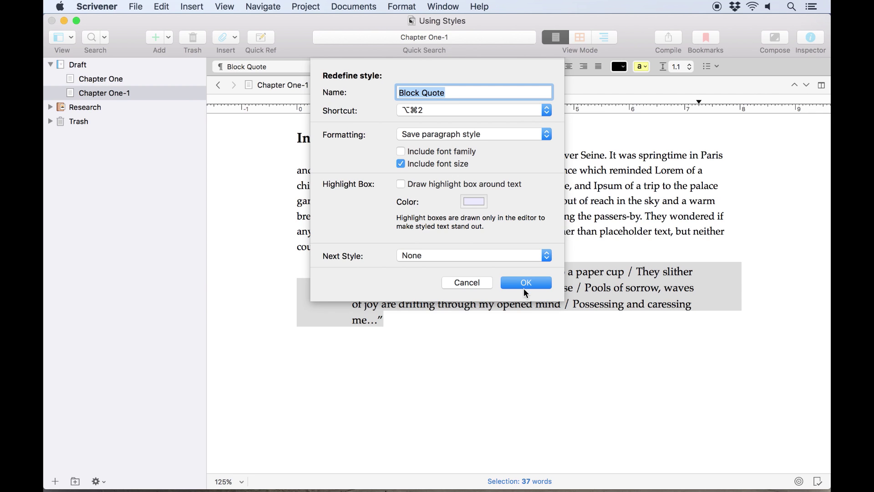
left_click(526, 290)
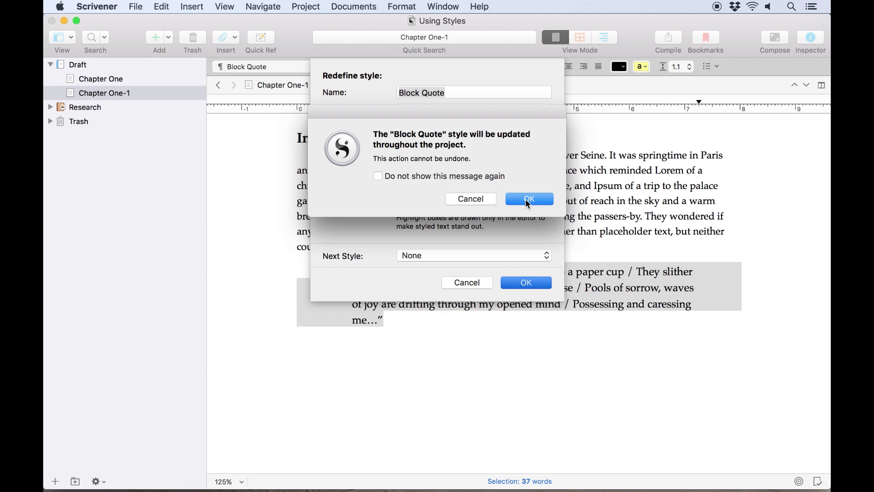
left_click(528, 200)
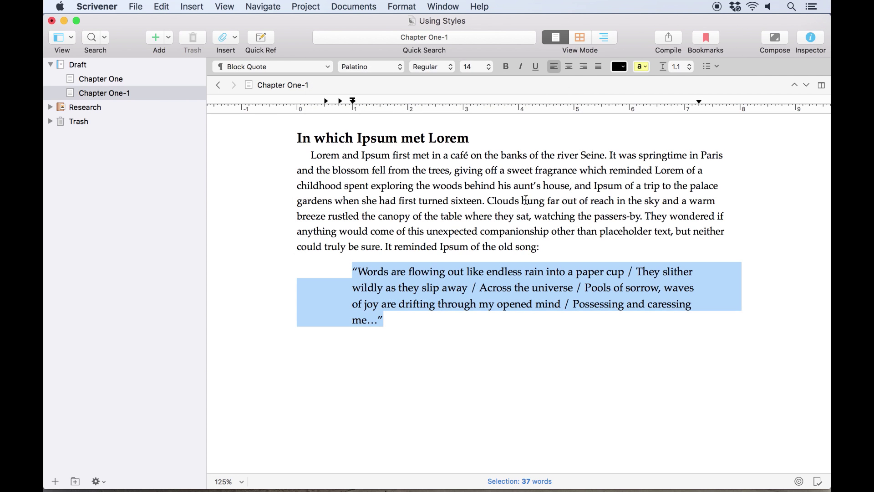
- In Chapter One, apply the Block Quote style to the "Thoughts meander like the restless wind" passage below the quote
left_click(186, 83)
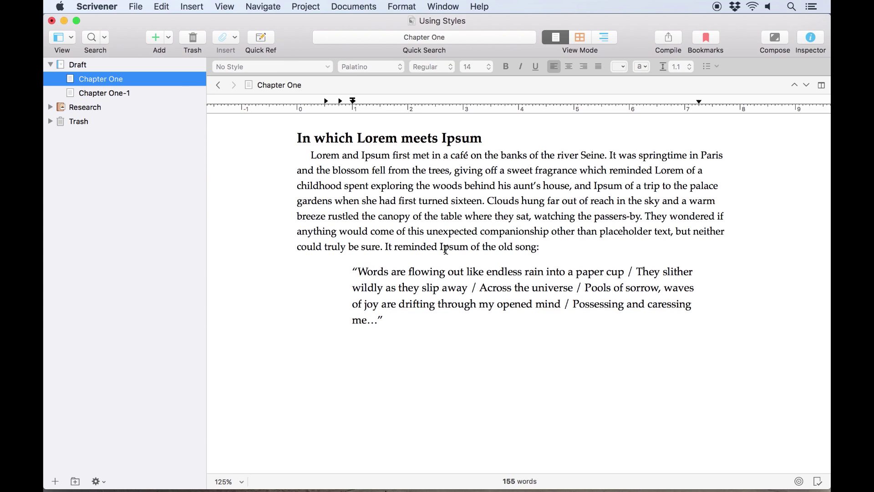
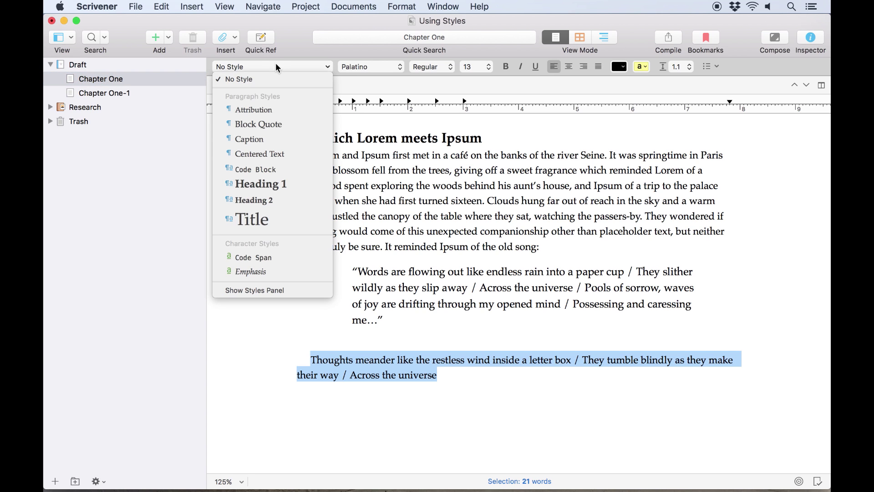
left_click(274, 129)
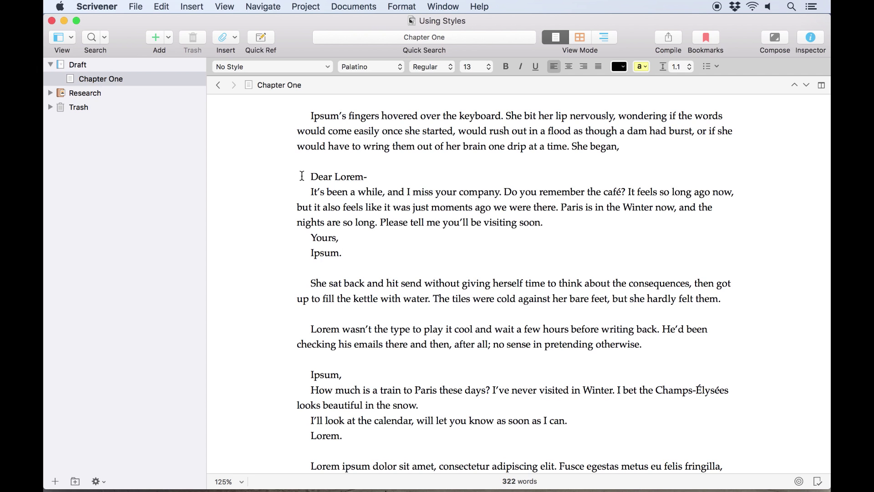
- Format the first email in Chapter One, from "Dear Lorem-" to "Ipsum.", in Arial at 12 pt
left_click_drag(301, 176, 362, 251)
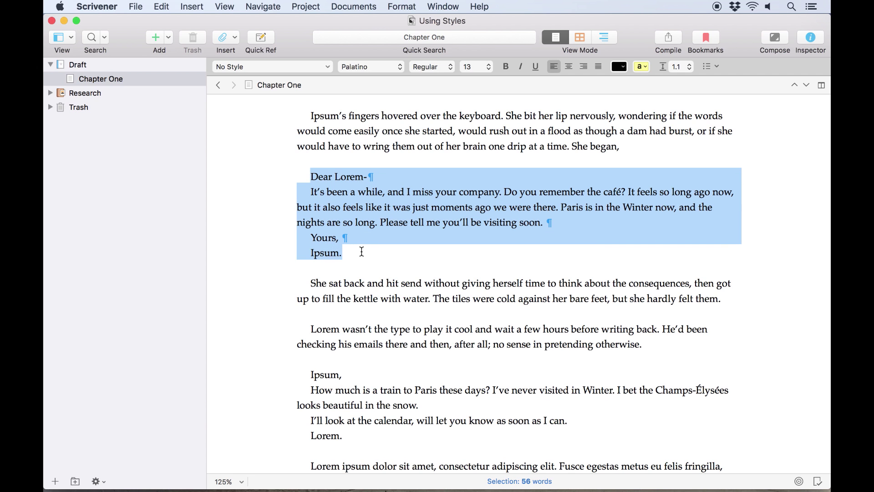
left_click(370, 66)
left_click(370, 67)
left_click(370, 66)
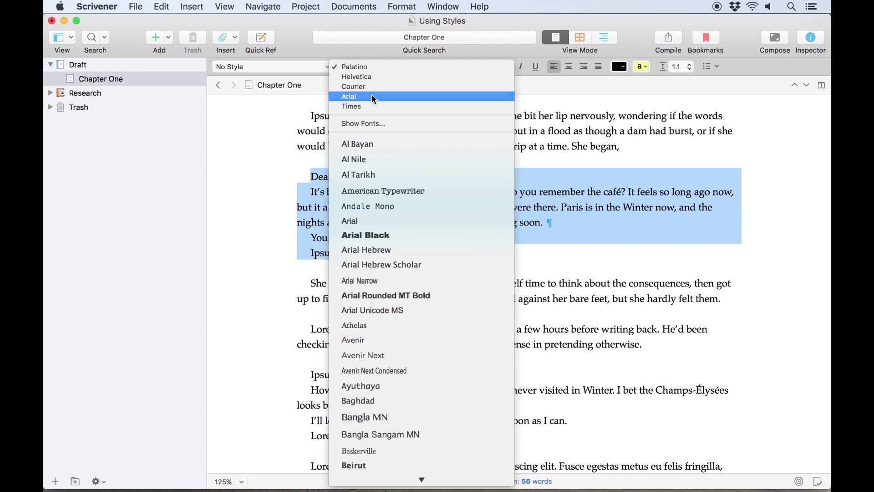
left_click(371, 96)
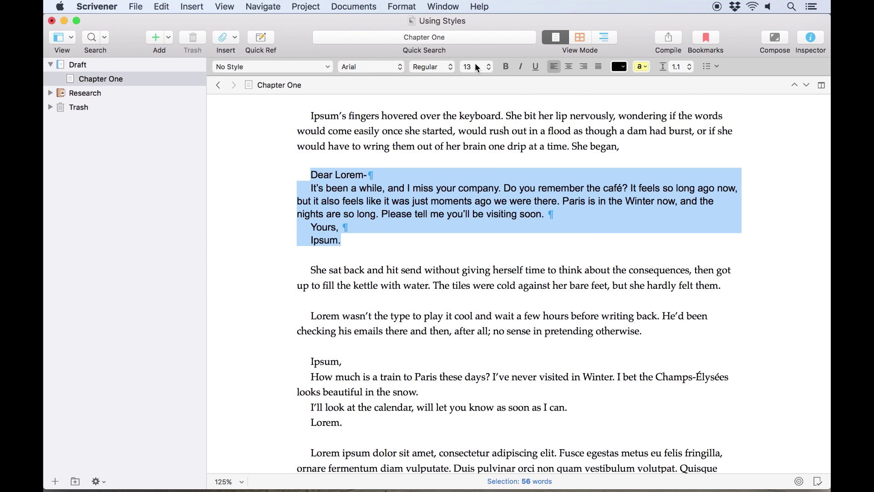
left_click(478, 67)
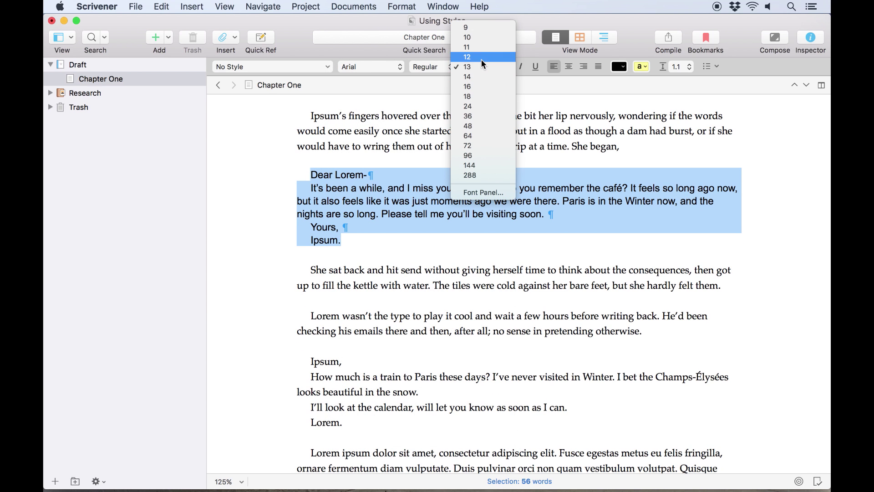
left_click(482, 57)
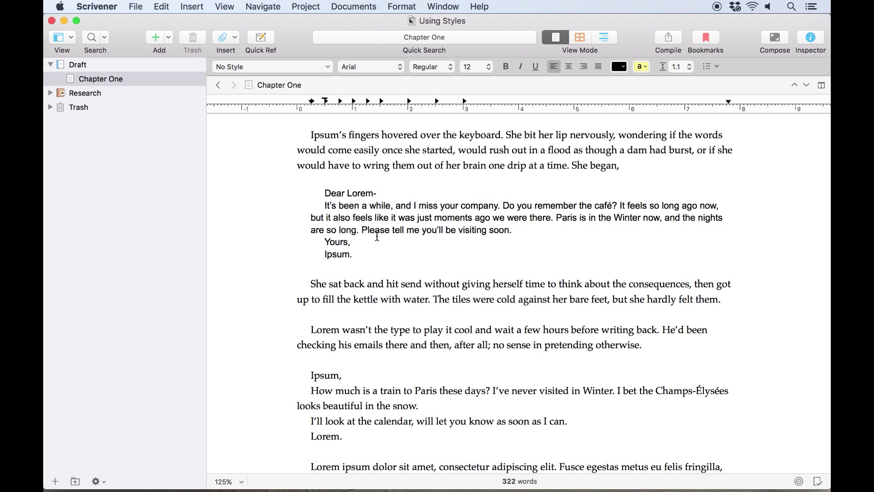
- Set the paragraph spacing before each paragraph of the first email to 12 points
left_click_drag(368, 254, 318, 184)
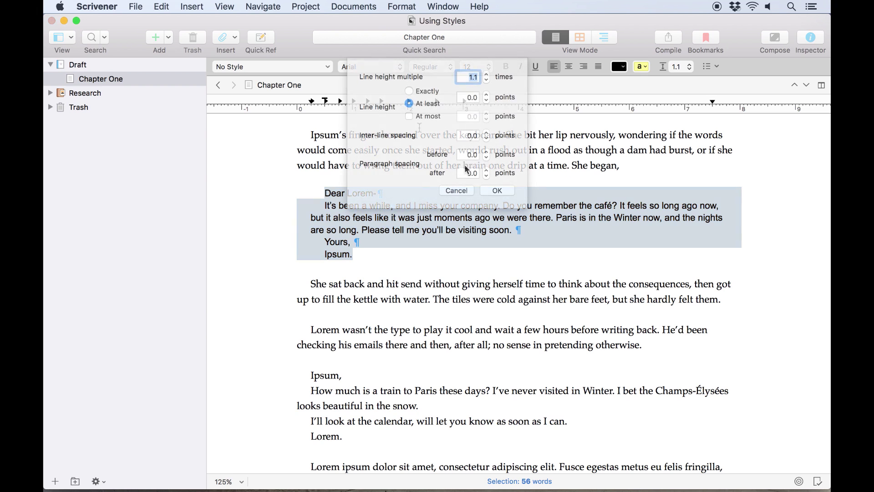
left_click(468, 154)
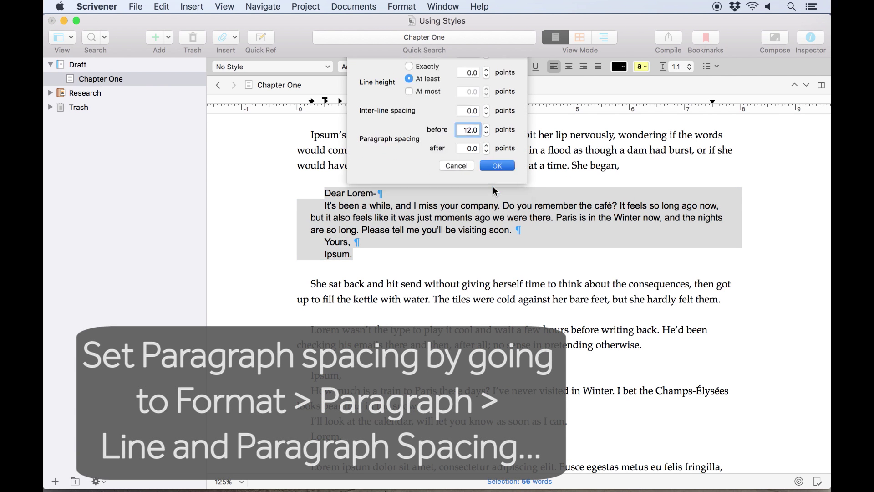
key("Return")
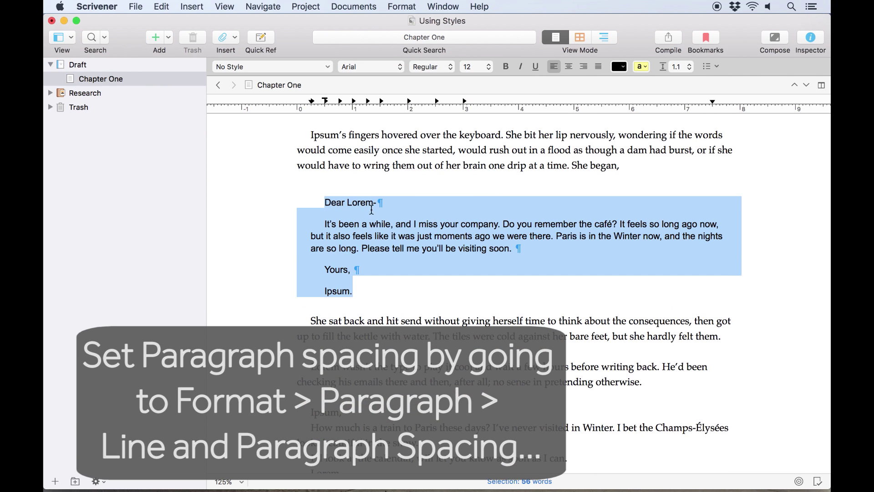
left_click(388, 202)
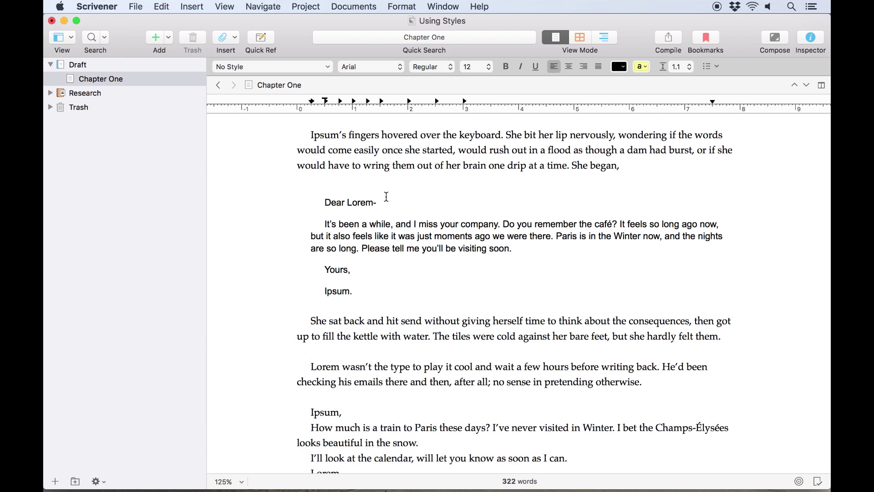
- Start a new style from the first email's body paragraph and name it "Email Text"
left_click(366, 225)
left_click(402, 6)
mouse_move(416, 37)
mouse_move(419, 53)
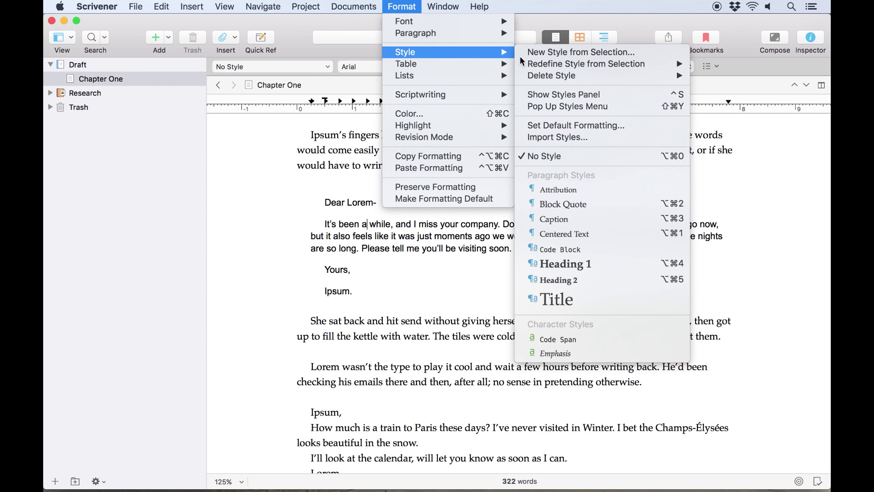
left_click(560, 53)
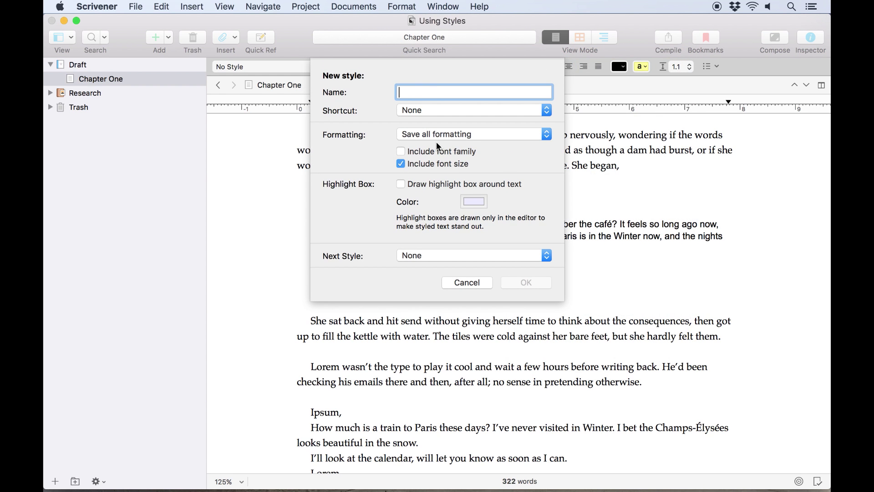
type("Email Text")
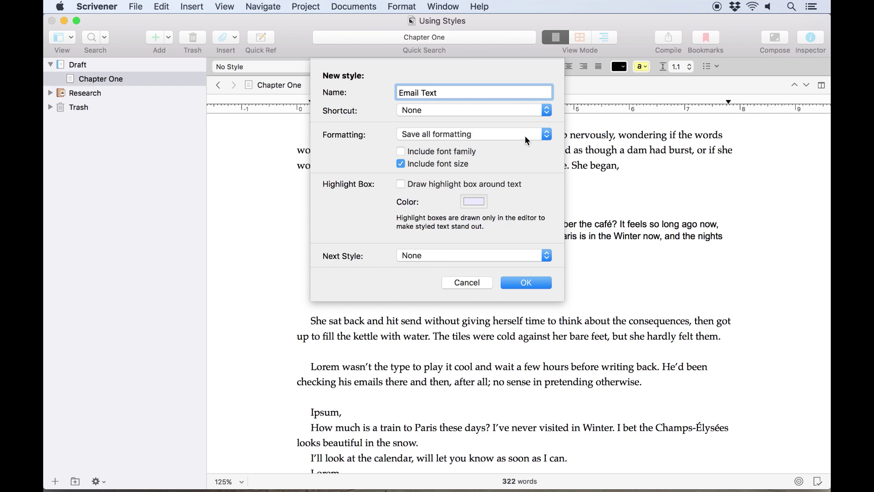
- Try saving only the paragraph style and only character attributes for Email Text, and return to Save all formatting
left_click(525, 134)
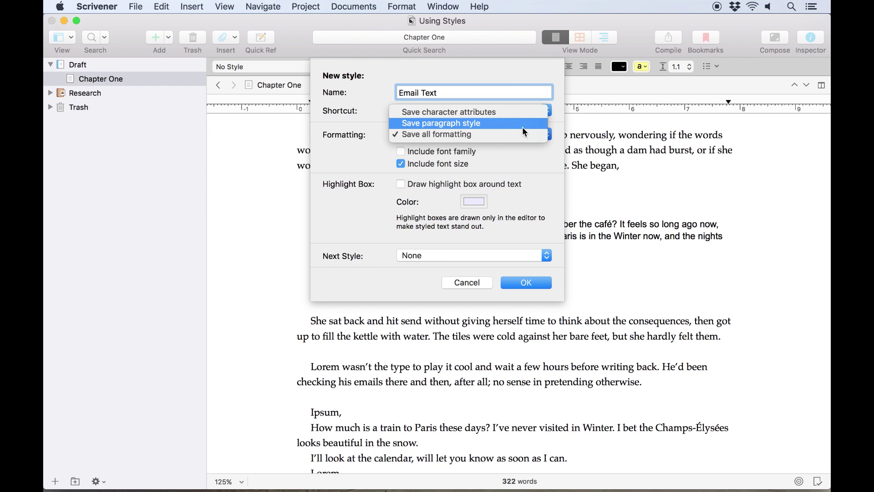
left_click(523, 130)
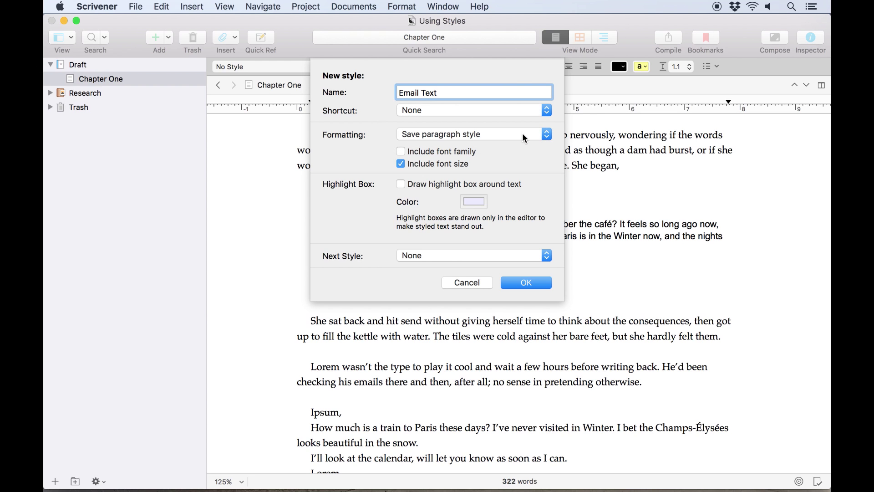
left_click(522, 133)
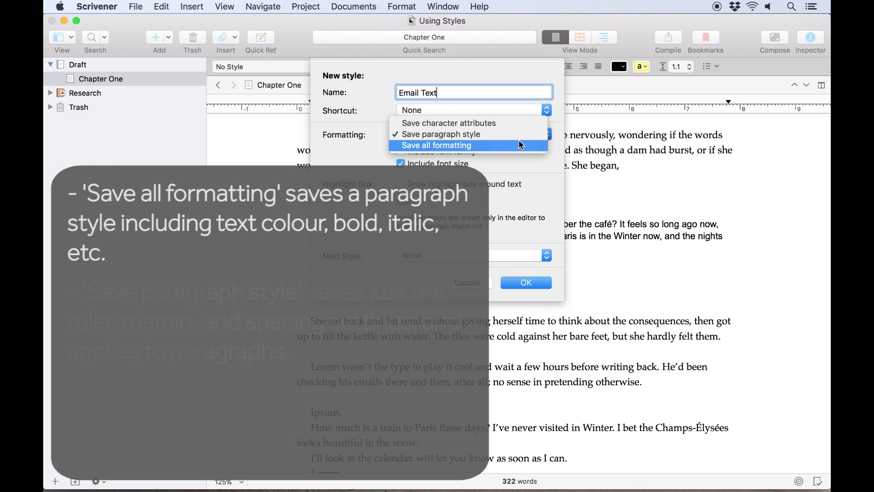
left_click(519, 135)
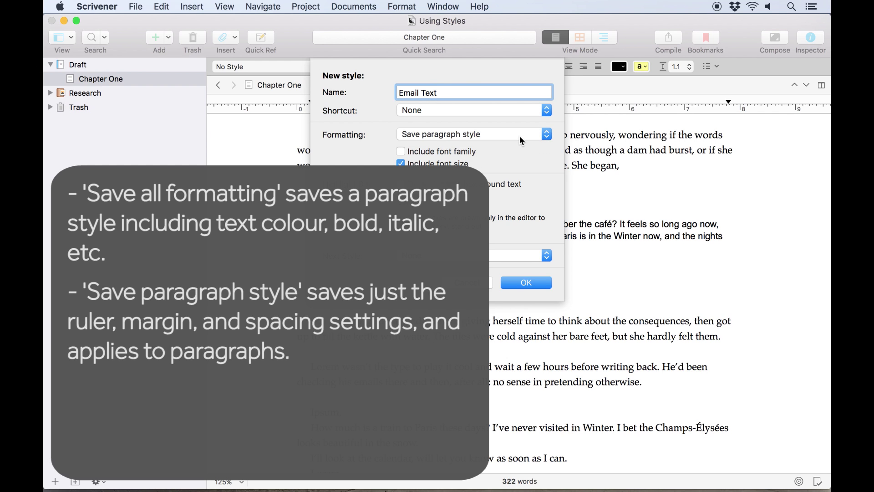
left_click(518, 135)
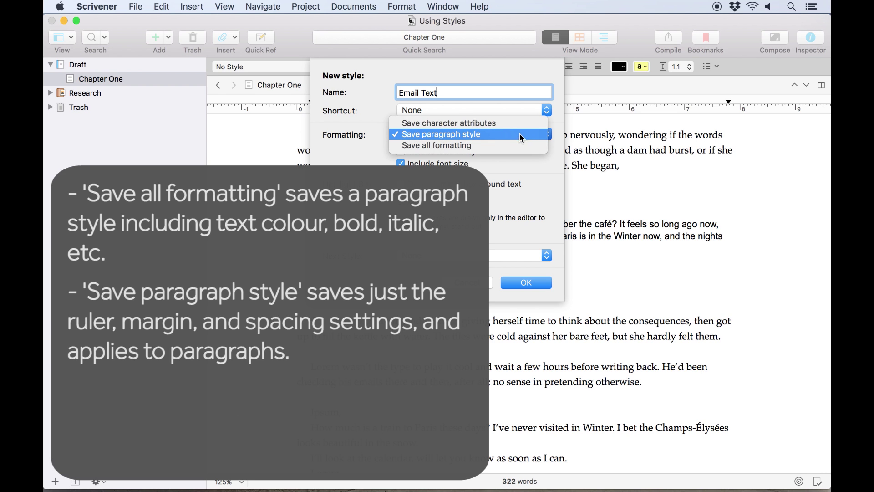
left_click(519, 126)
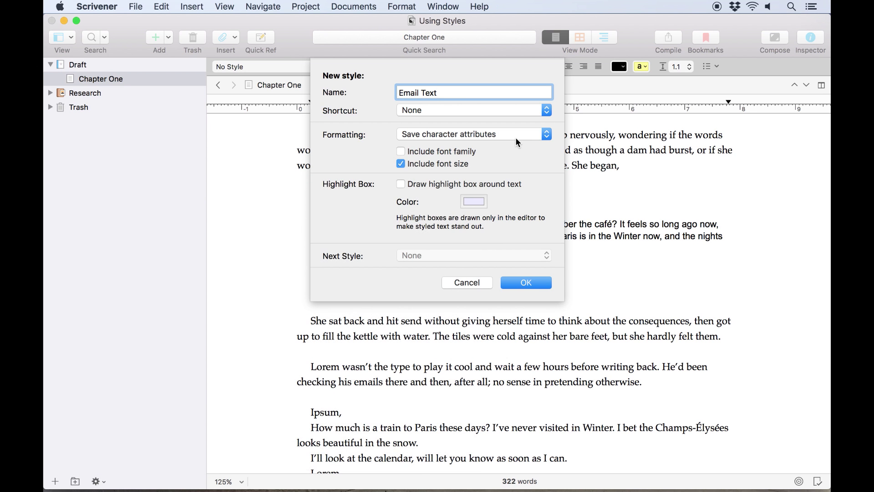
left_click(515, 138)
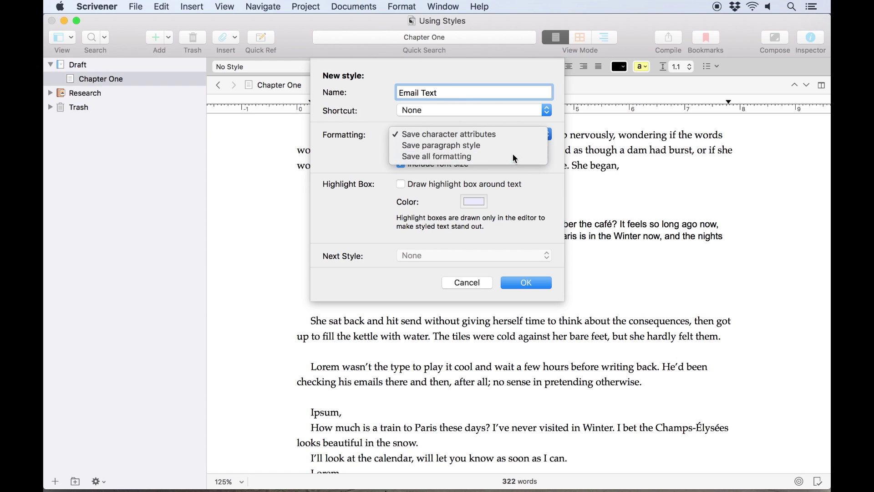
left_click(514, 156)
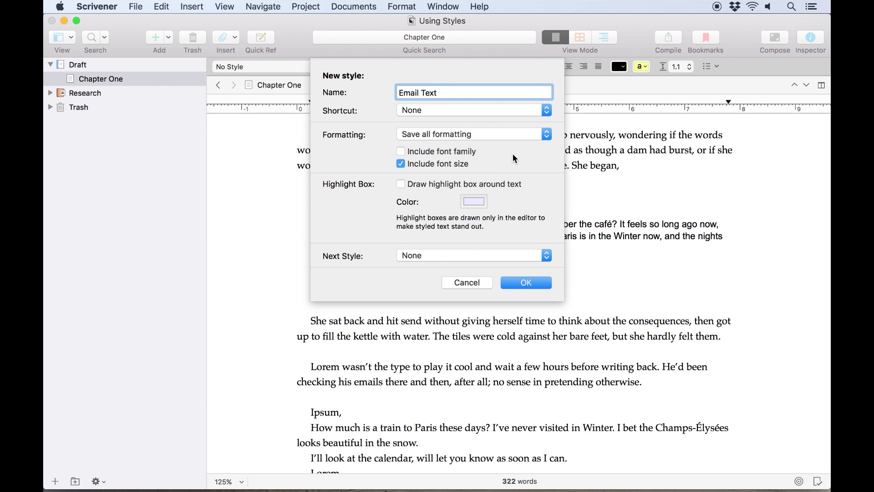
- Include the font family in the Email Text style and draw a pink highlight box around its text
left_click(465, 152)
left_click(469, 185)
left_click(472, 201)
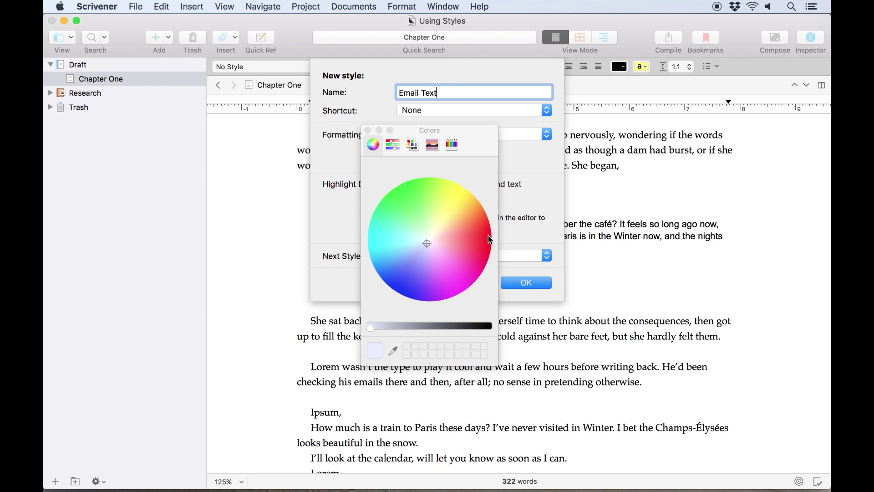
left_click(468, 246)
left_click(368, 130)
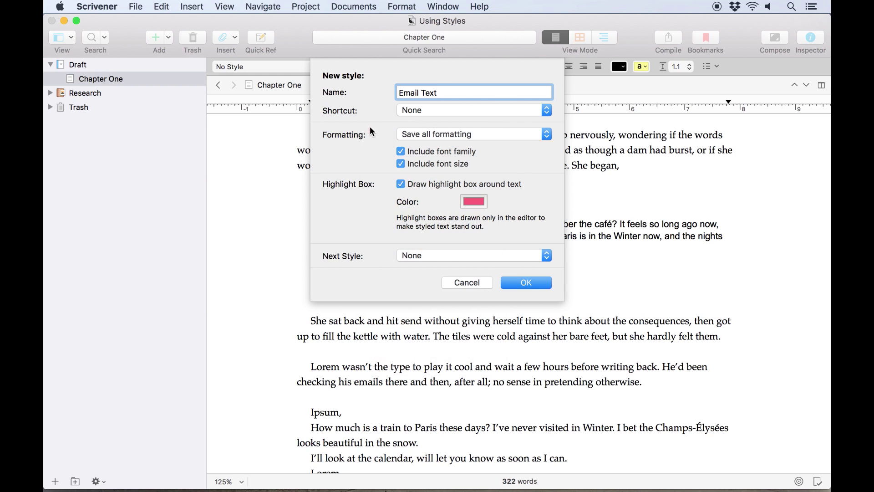
- Turn off the highlight box, keep None as the next style, and create the Email Text style
left_click(484, 182)
left_click(525, 260)
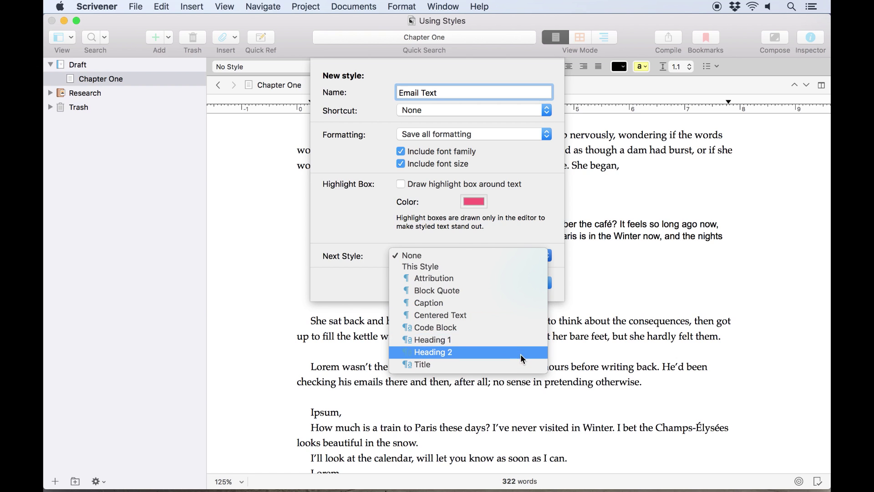
left_click(517, 256)
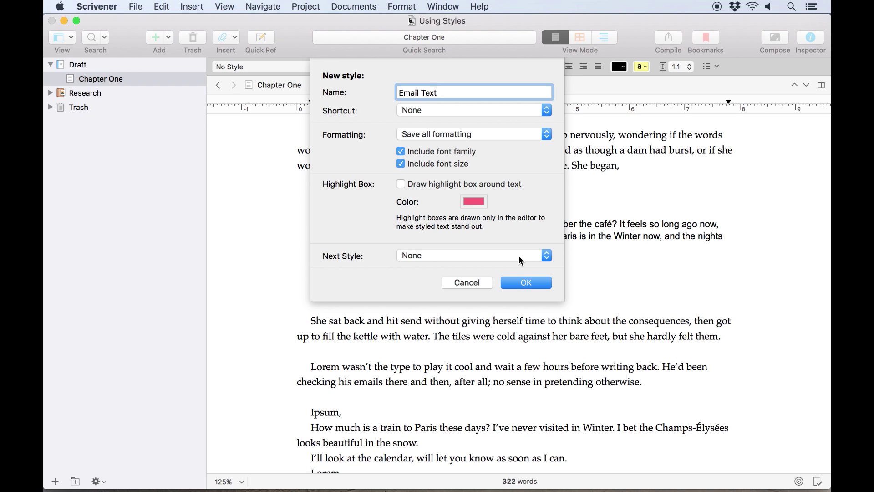
left_click(525, 283)
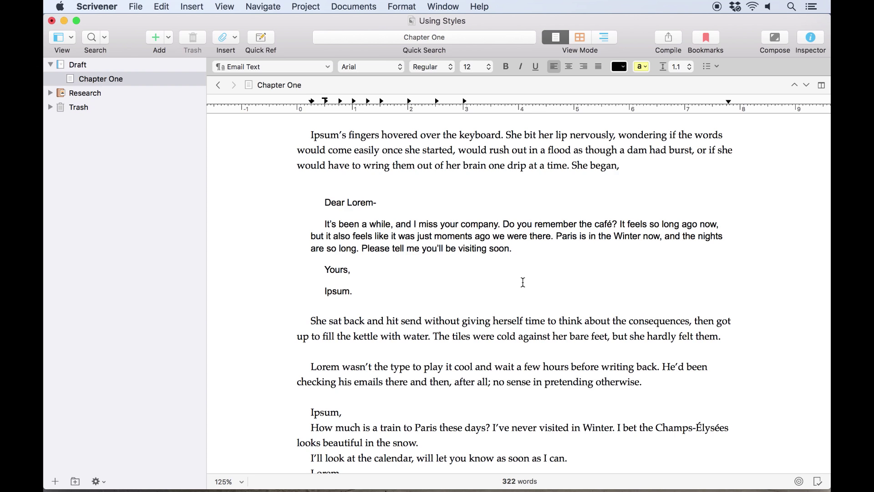
- Apply the Email Text style to the second email, from "Ipsum," to "Lorem."
left_click(370, 248)
left_click(325, 225)
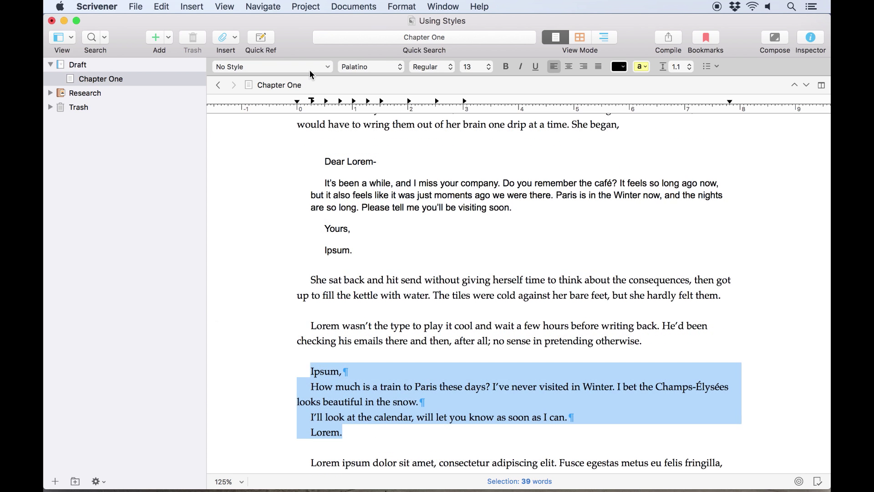
left_click(310, 70)
left_click(286, 190)
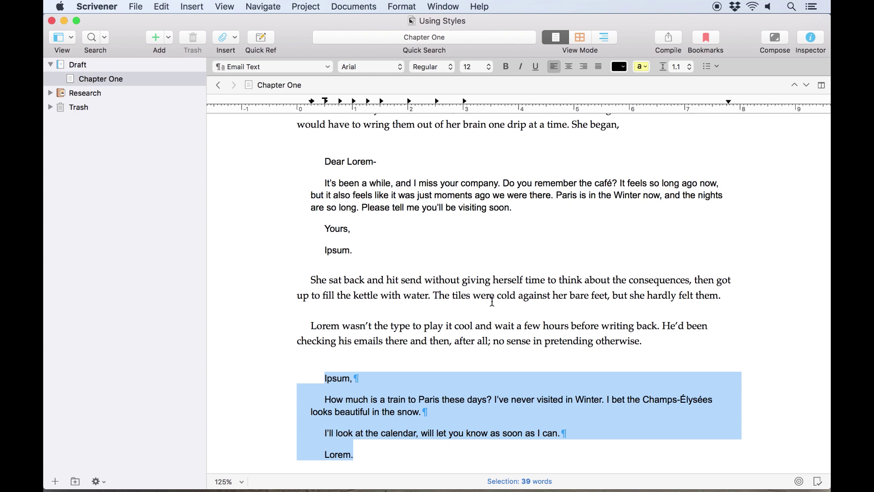
left_click(479, 399)
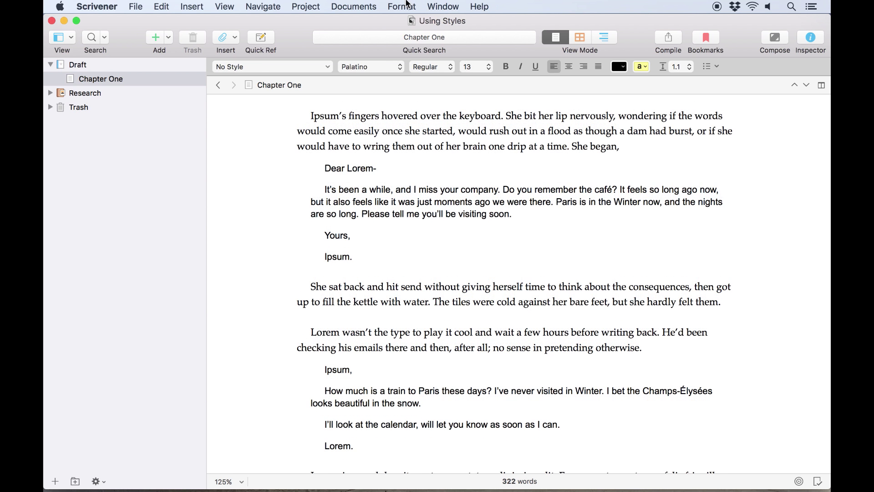
- Show the Styles panel to view the project's paragraph and character styles
left_click(408, 5)
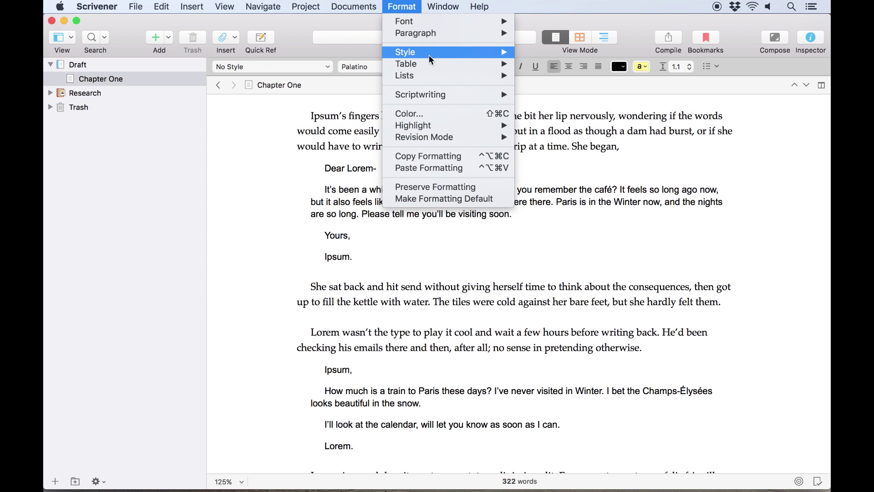
mouse_move(432, 63)
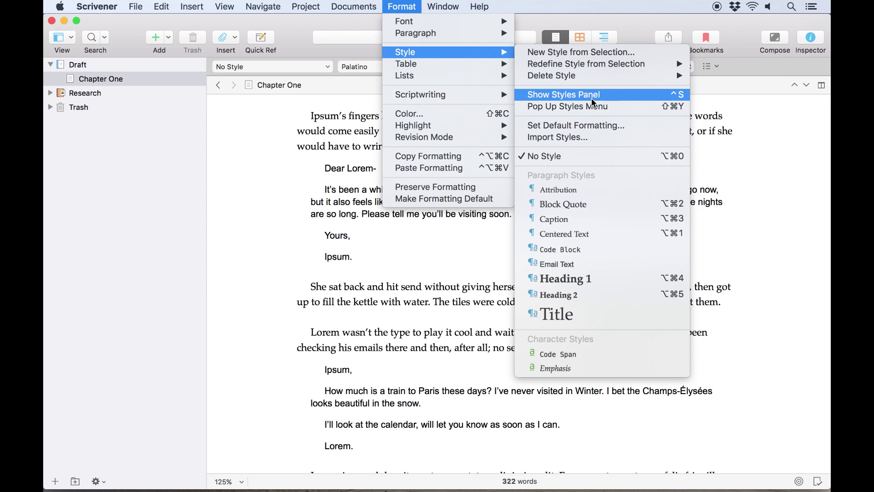
left_click(592, 99)
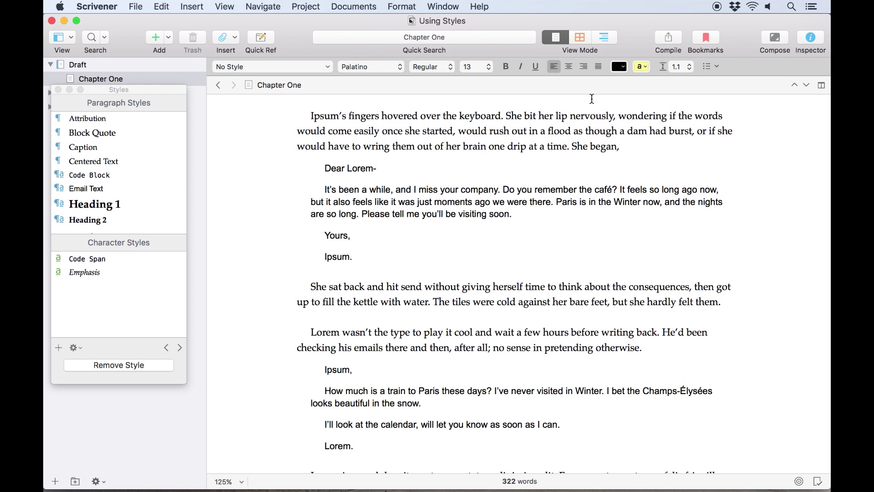
- Set the draft to compile for PDF and start a new compile format
left_click(136, 6)
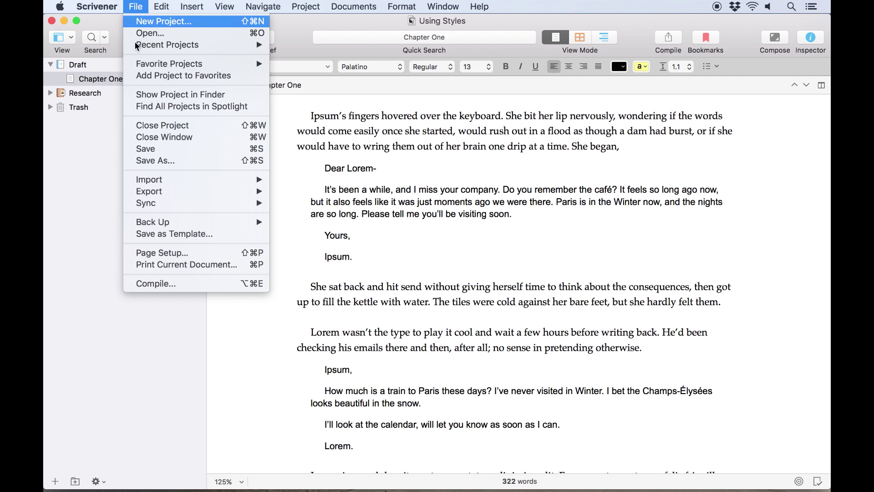
left_click(178, 284)
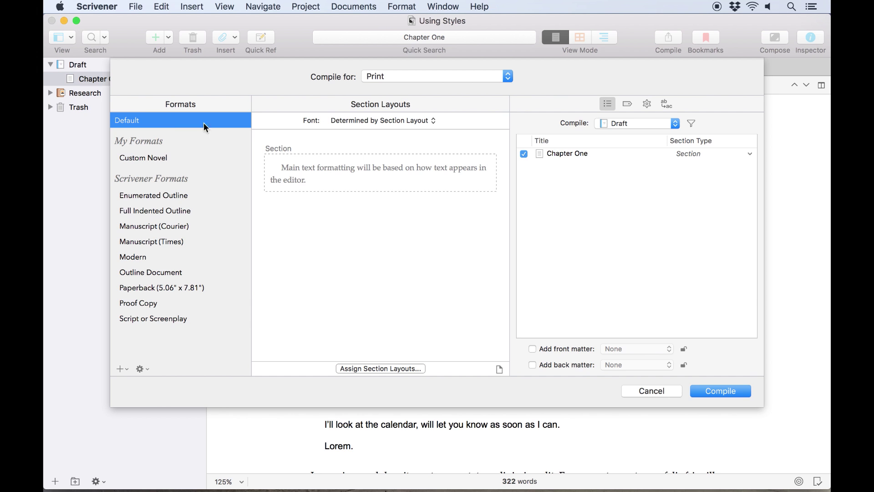
key("Return")
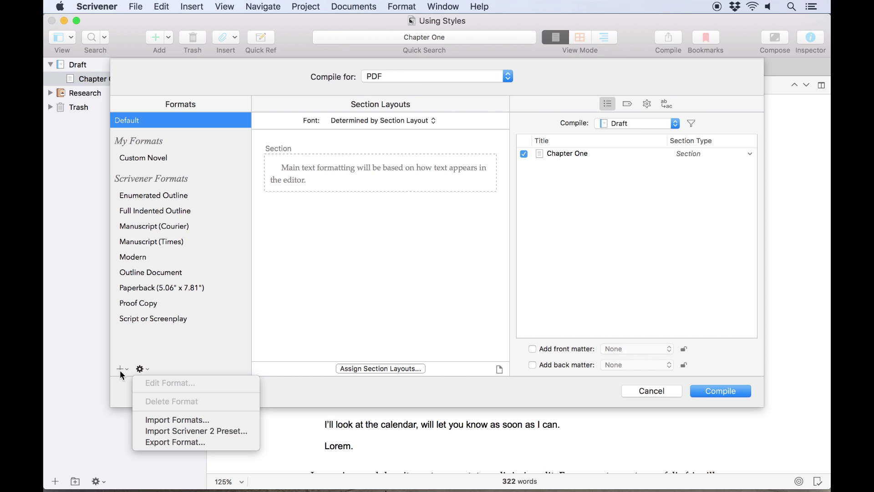
left_click(121, 369)
left_click(121, 367)
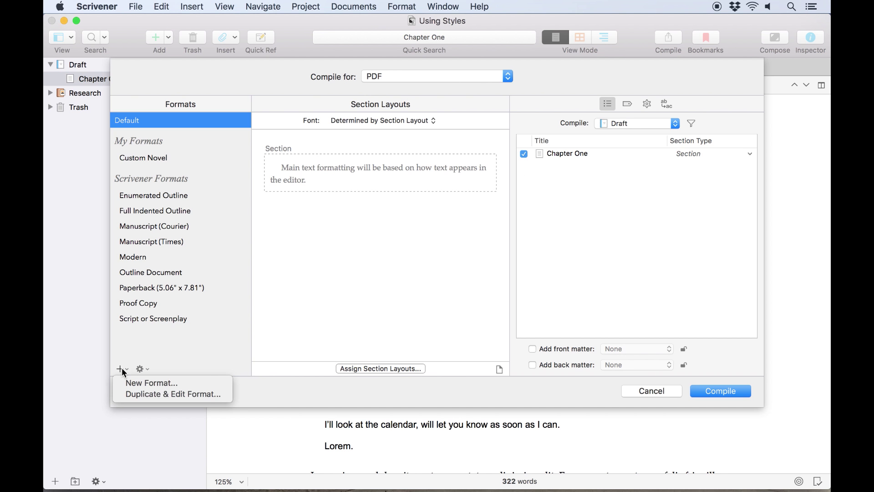
left_click(133, 383)
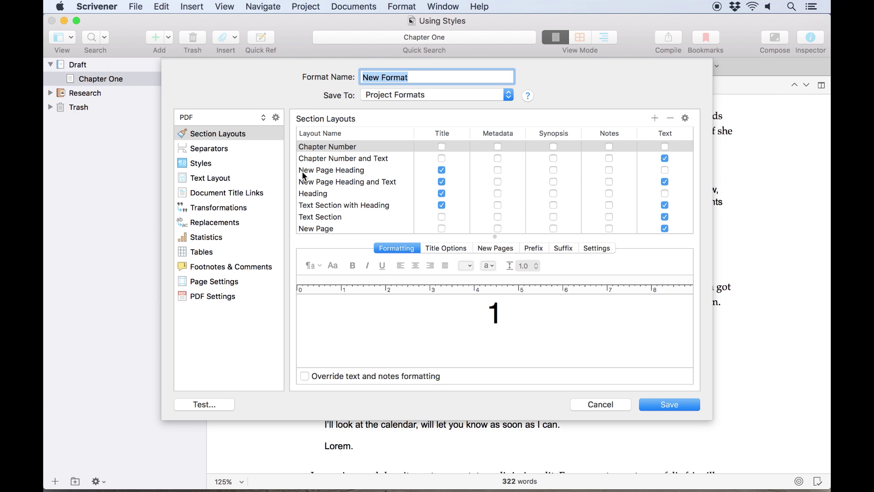
- Copy the project's Email Text style into the new format's styles and set its text color to blue
left_click(250, 164)
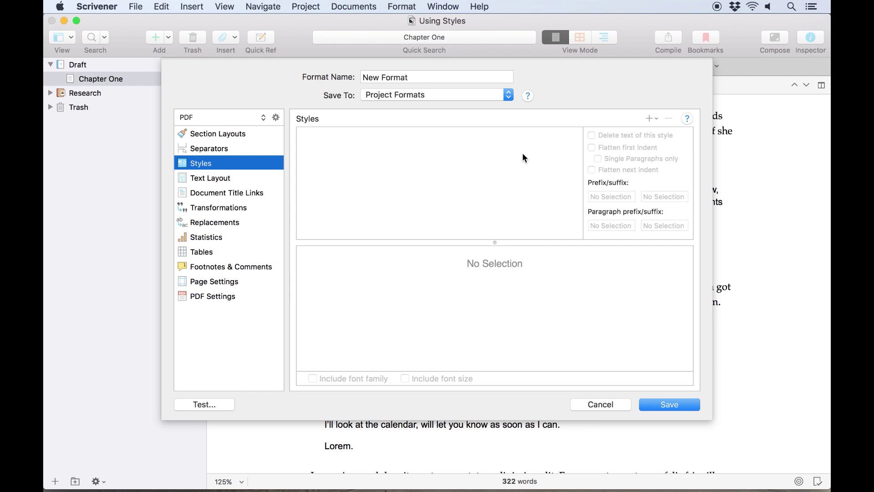
left_click(649, 118)
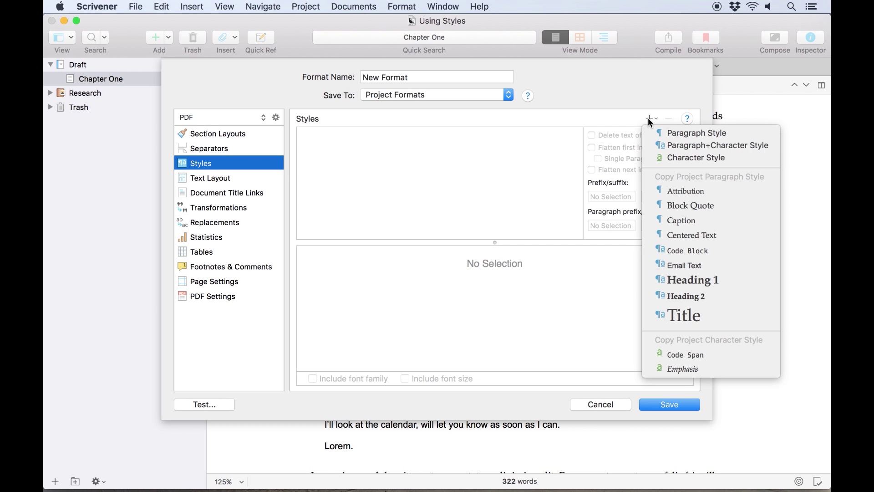
left_click(676, 265)
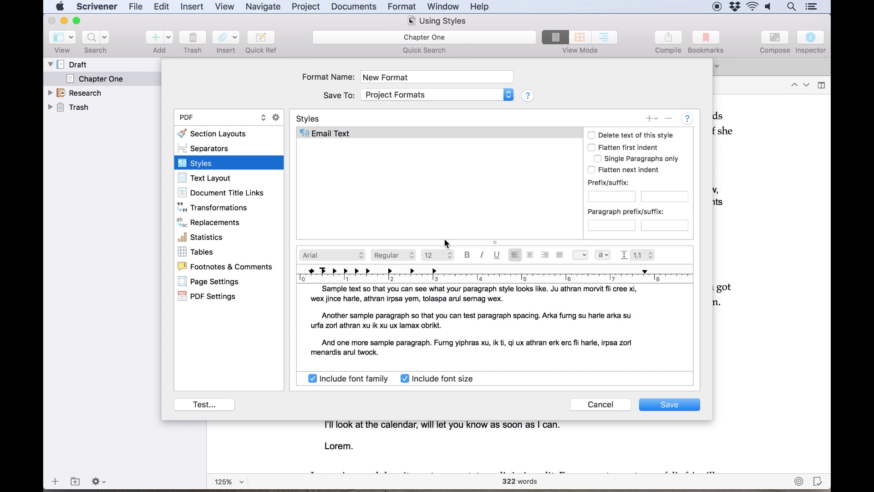
left_click(407, 159)
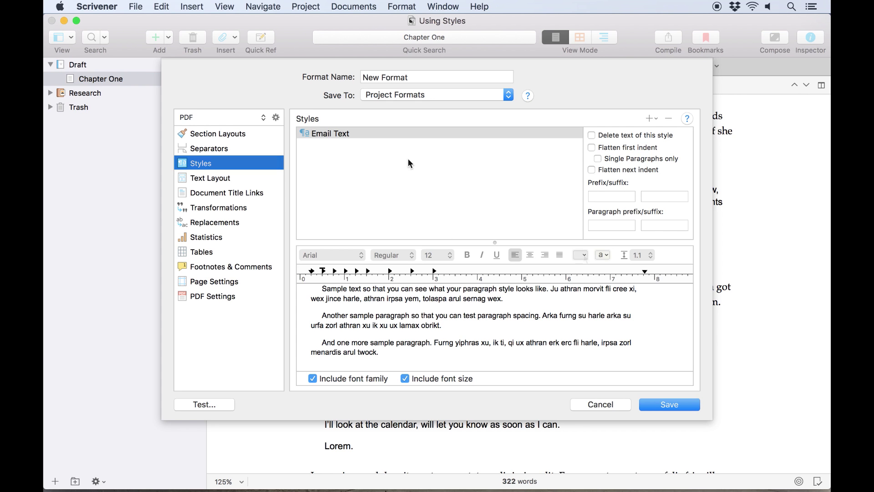
left_click(580, 255)
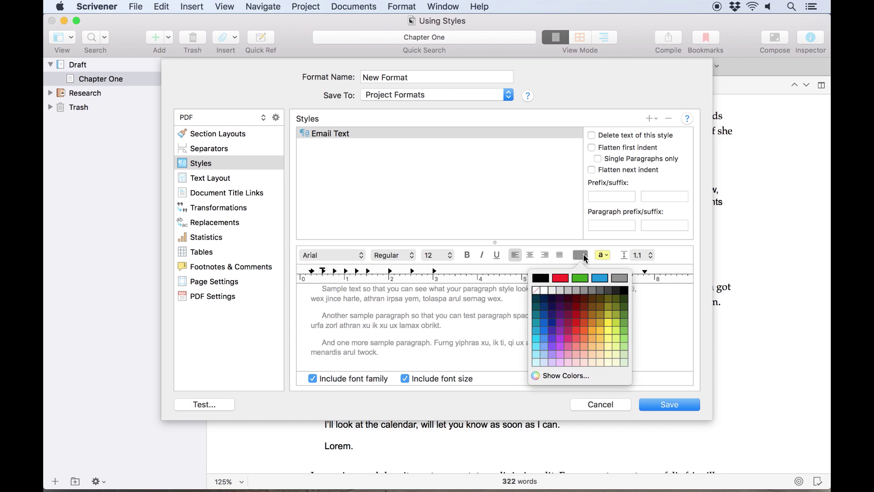
left_click(543, 331)
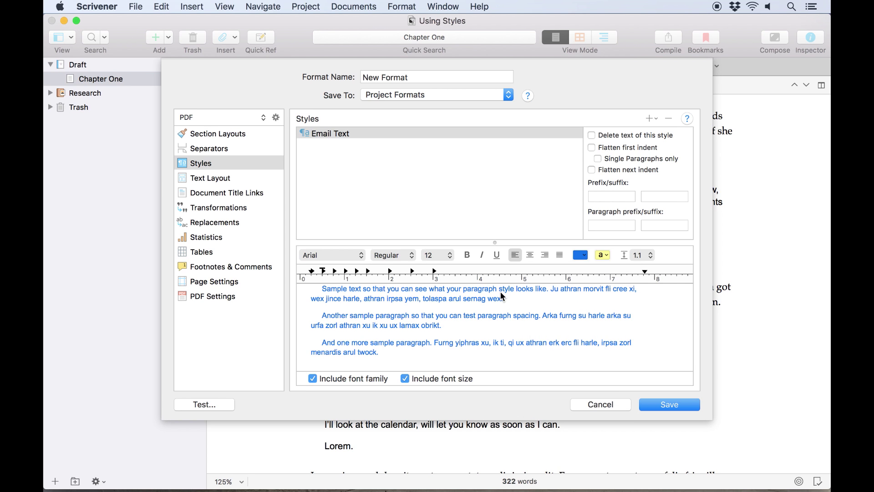
- Save the new format and compile the draft to a PDF named "Using Styles - Blue text"
left_click(653, 406)
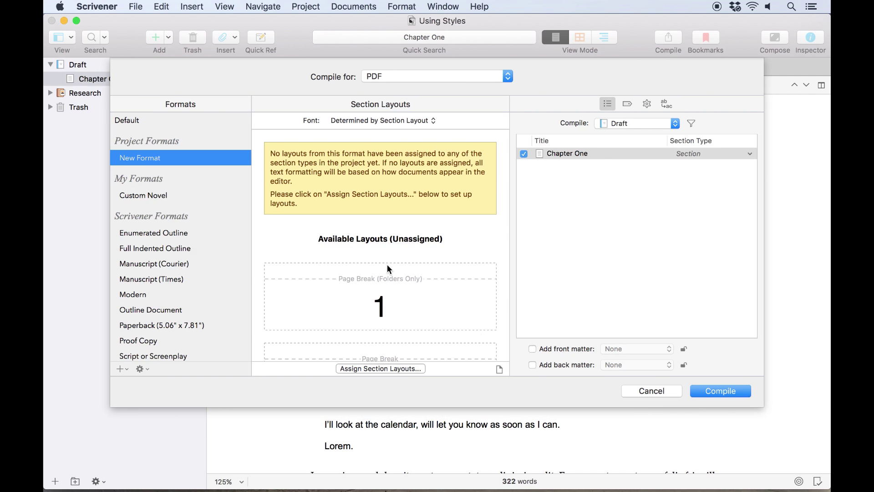
key("Return")
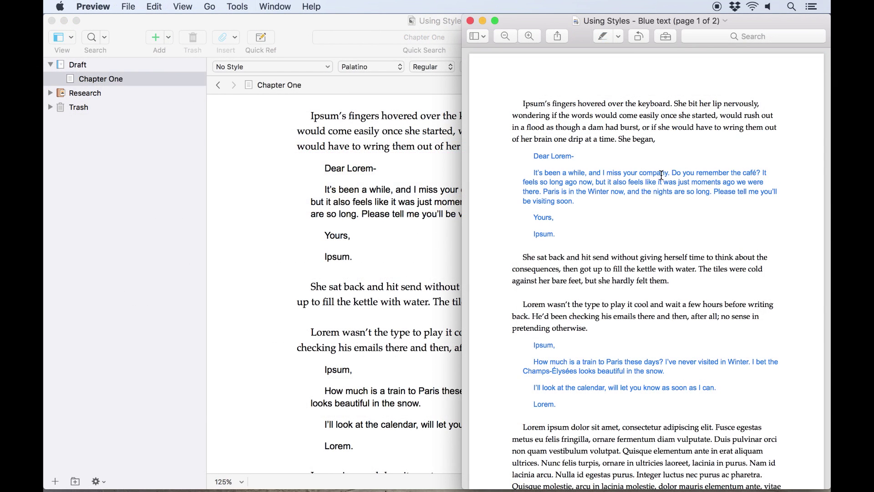